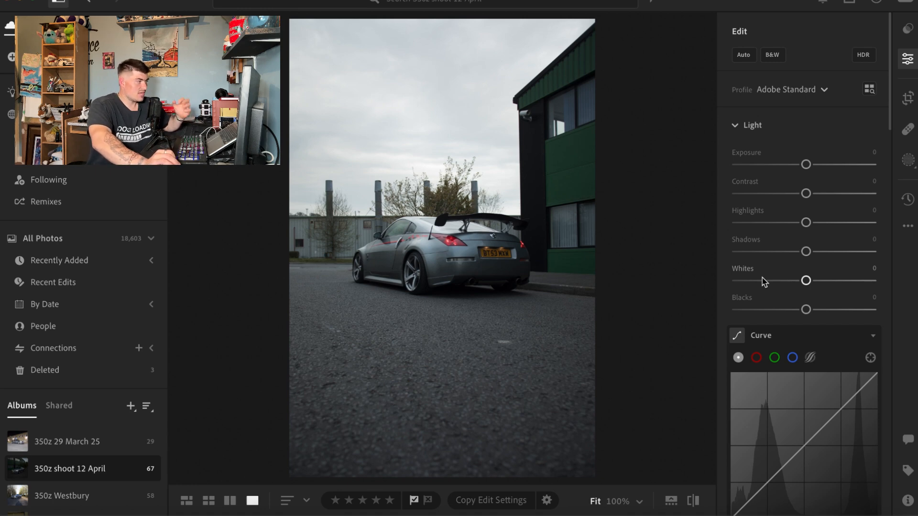
Step: Examine the unedited car photo up close, covering the rear bumper, spoiler, side panels and wheels
{"action": "left_click", "coordinate": [421, 245]}
{"action": "left_click_drag", "start_coordinate": [585, 273], "coordinate": [402, 248]}
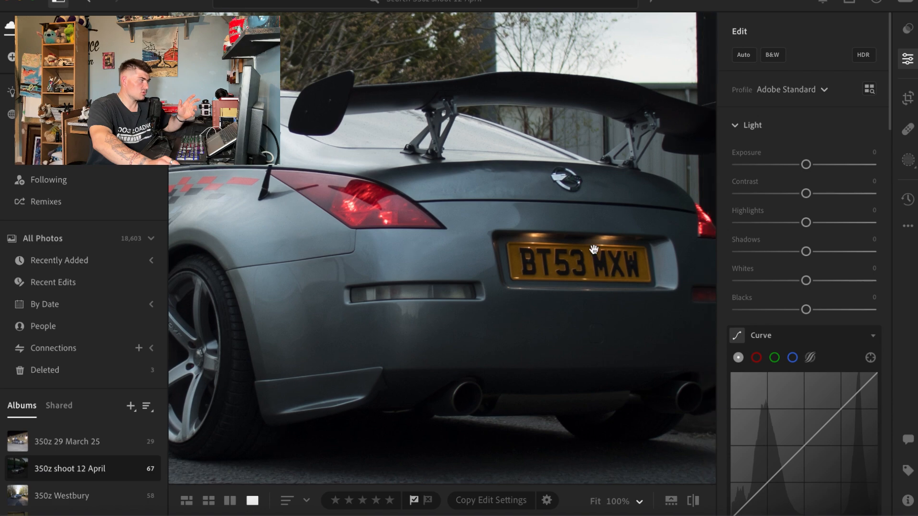
{"action": "left_click_drag", "start_coordinate": [594, 250], "coordinate": [456, 256]}
{"action": "left_click_drag", "start_coordinate": [177, 282], "coordinate": [558, 274]}
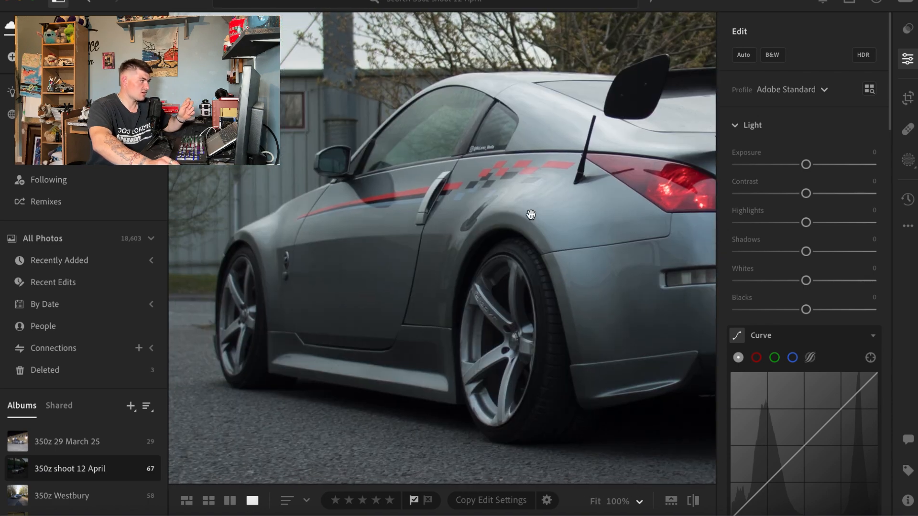
{"action": "left_click_drag", "start_coordinate": [530, 213], "coordinate": [334, 270]}
{"action": "left_click_drag", "start_coordinate": [484, 250], "coordinate": [452, 257]}
{"action": "left_click_drag", "start_coordinate": [550, 255], "coordinate": [385, 217]}
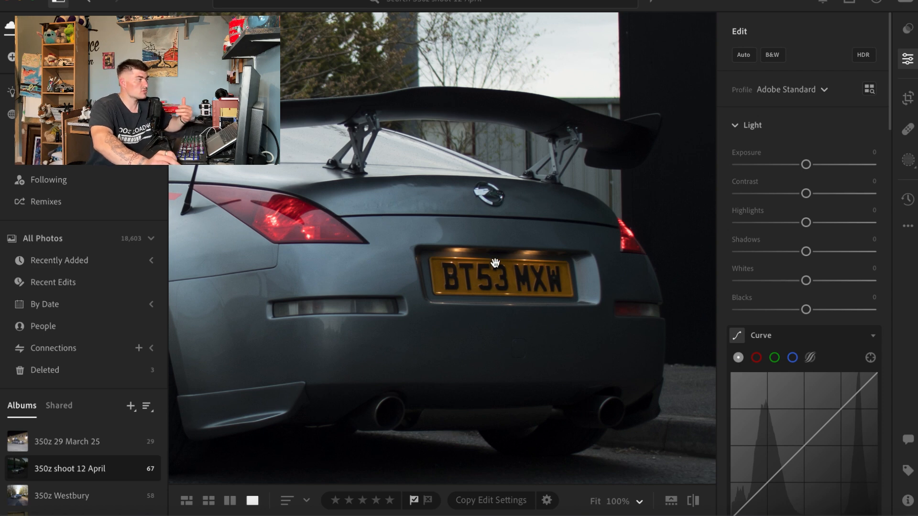
{"action": "left_click", "coordinate": [435, 277]}
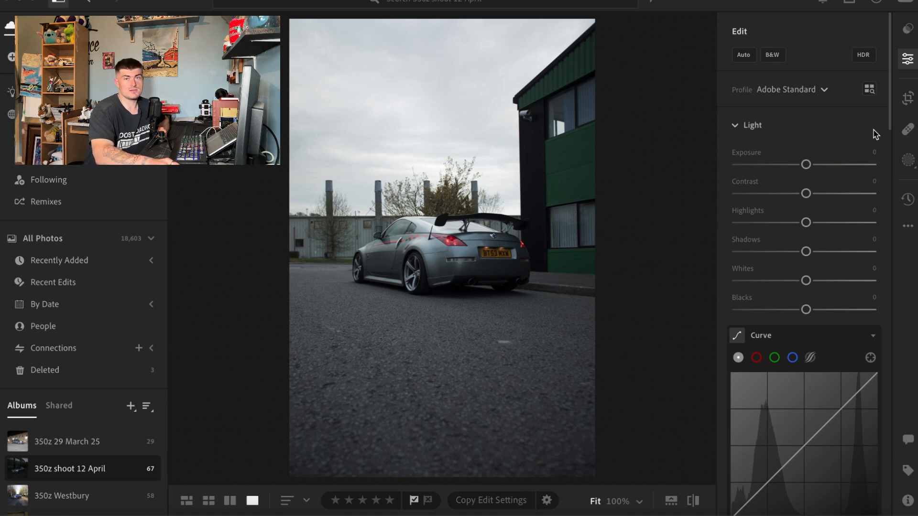
Step: Create a subject mask that selects the car
{"action": "left_click", "coordinate": [908, 161]}
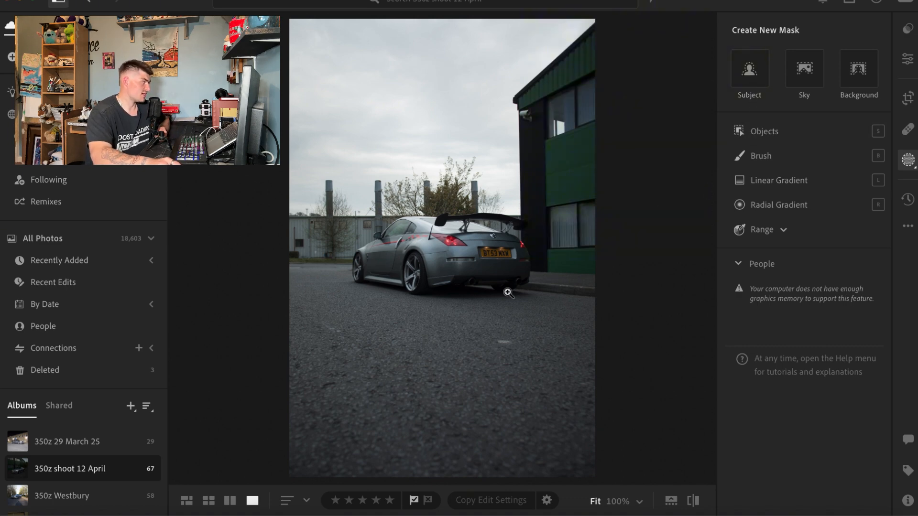
{"action": "left_click", "coordinate": [443, 248]}
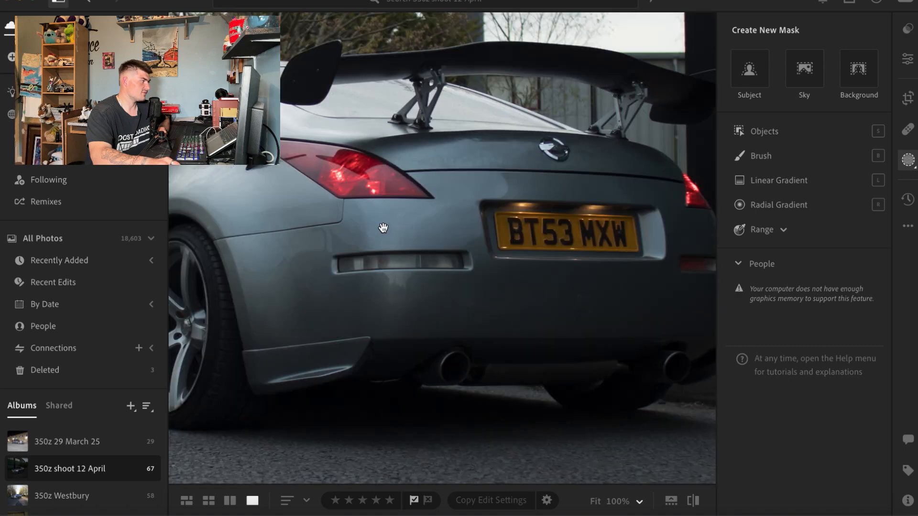
{"action": "left_click_drag", "start_coordinate": [383, 227], "coordinate": [713, 229]}
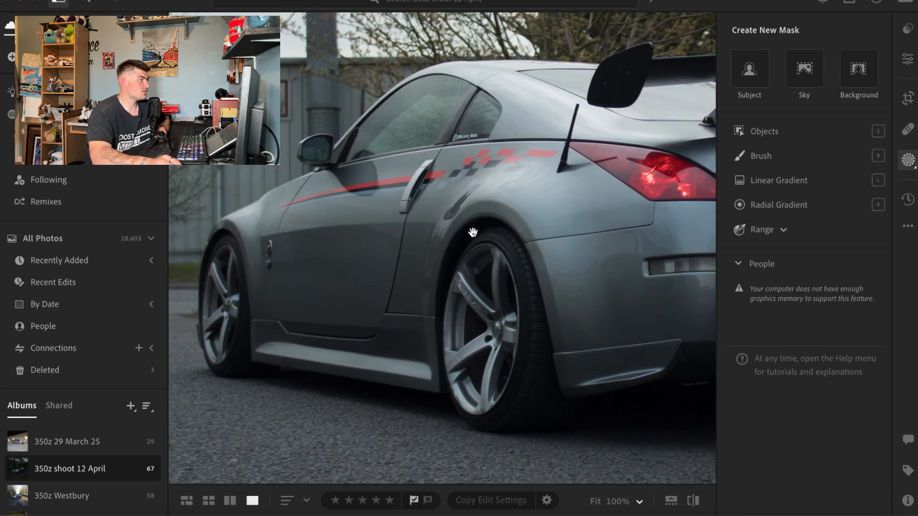
{"action": "left_click", "coordinate": [474, 231]}
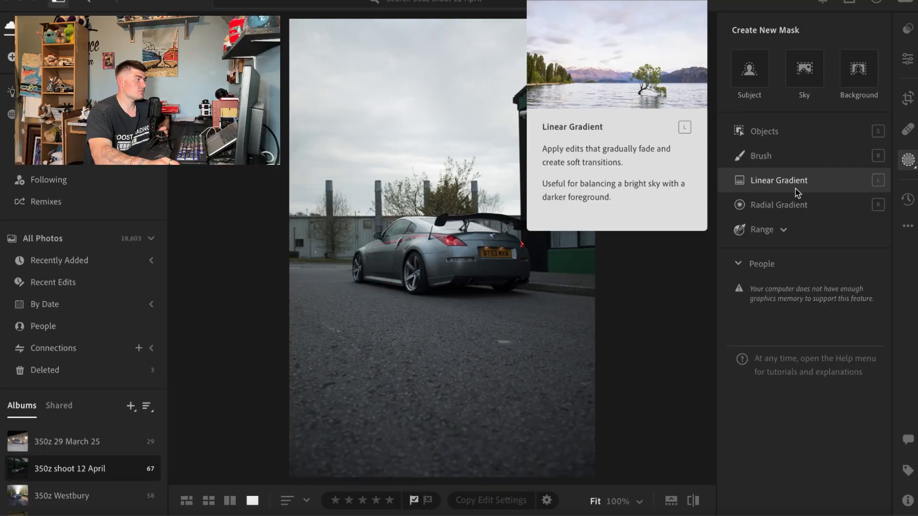
{"action": "left_click", "coordinate": [759, 88]}
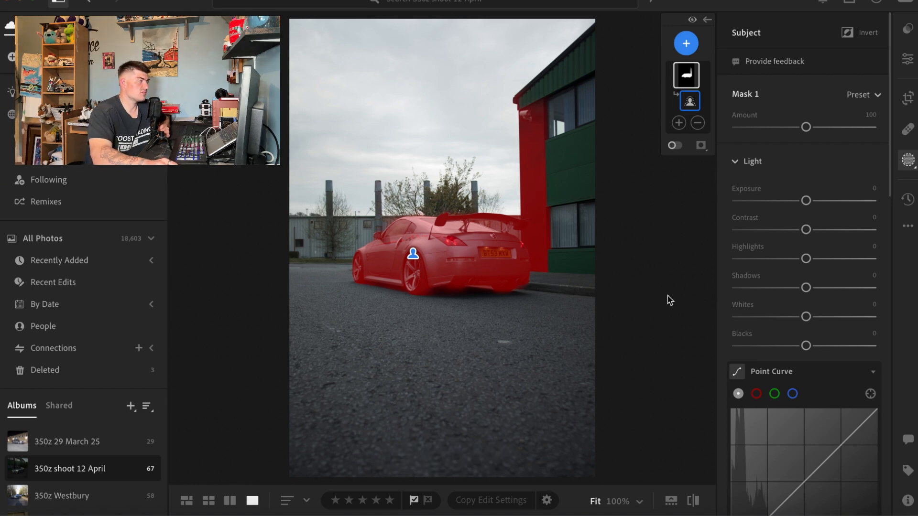
Step: Set the subject mask's exposure to +0.28, contrast −9, highlights −18, shadows +10, whites +4, blacks −9 and temperature −5
{"action": "left_click", "coordinate": [805, 200]}
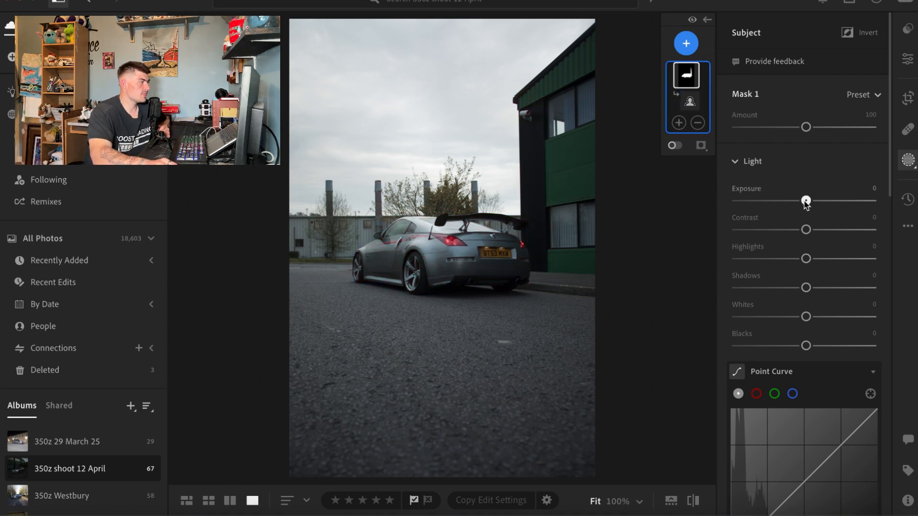
{"action": "left_click_drag", "start_coordinate": [806, 202], "coordinate": [793, 259]}
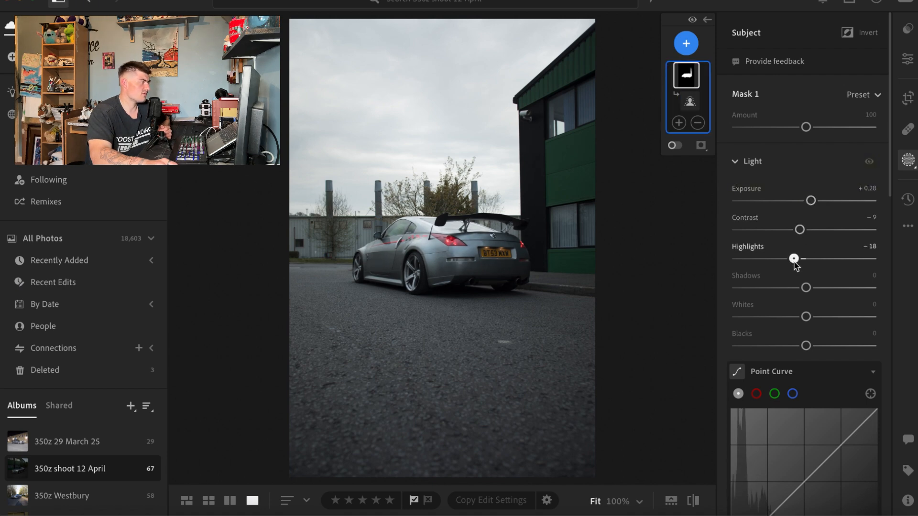
{"action": "left_click_drag", "start_coordinate": [806, 289], "coordinate": [800, 345]}
{"action": "scroll", "coordinate": [772, 270], "scroll_direction": "down", "scroll_amount": 10}
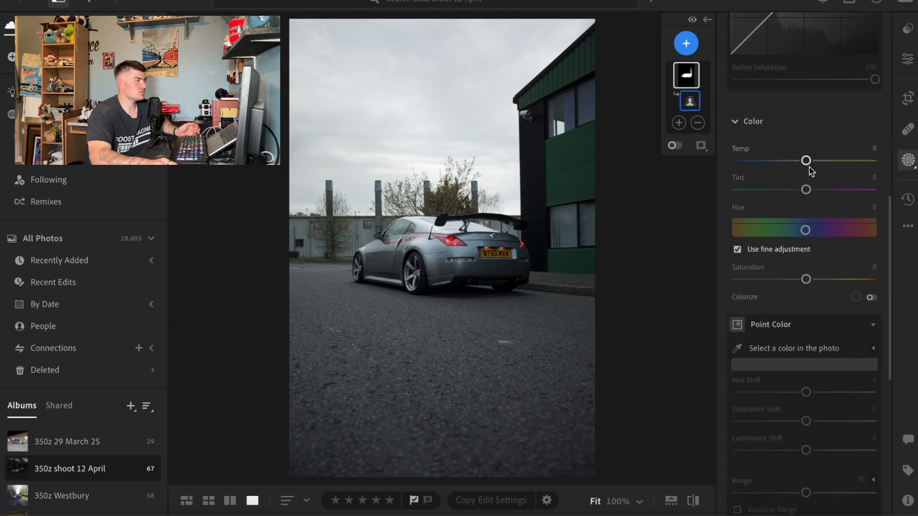
{"action": "left_click_drag", "start_coordinate": [807, 164], "coordinate": [803, 165]}
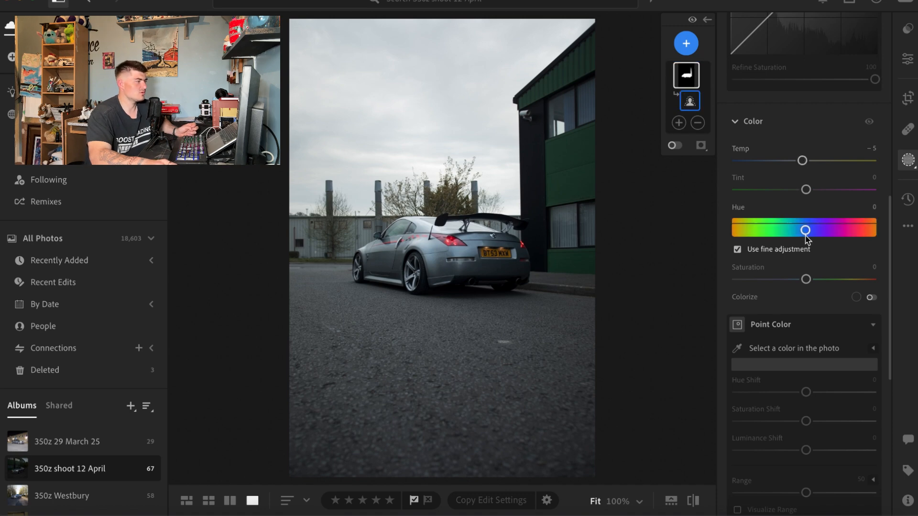
Step: Set the subject mask's clarity to +45 and sharpness to +19, and check the car's bodywork up close
{"action": "scroll", "coordinate": [804, 270], "scroll_direction": "down", "scroll_amount": 7}
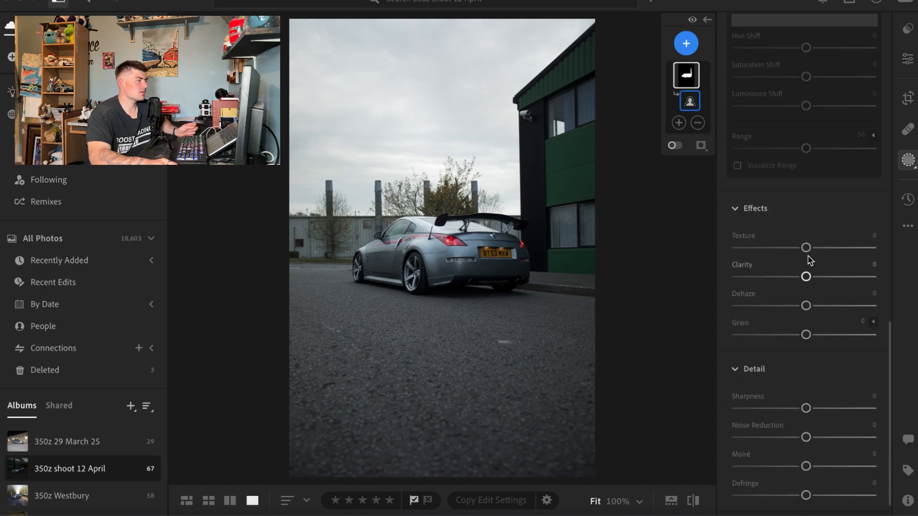
{"action": "left_click_drag", "start_coordinate": [806, 276], "coordinate": [835, 276]}
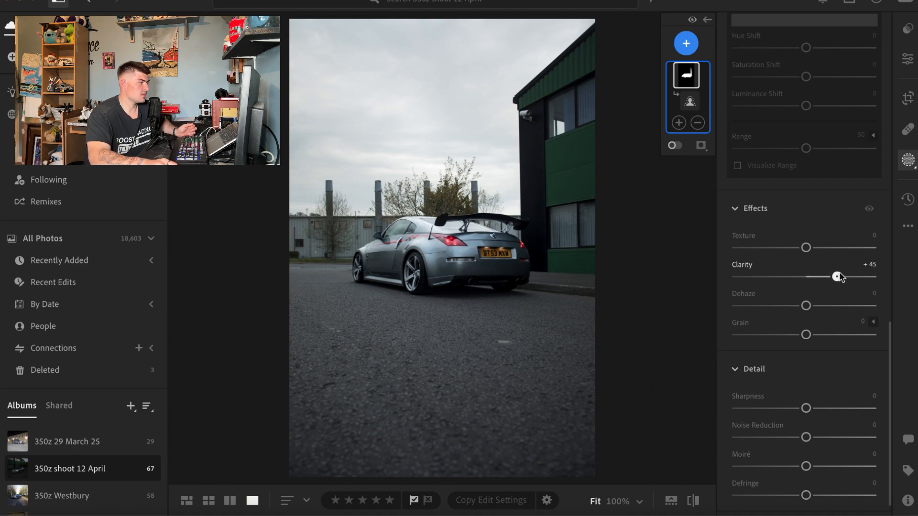
{"action": "left_click_drag", "start_coordinate": [837, 277], "coordinate": [838, 277]}
{"action": "left_click_drag", "start_coordinate": [805, 409], "coordinate": [818, 409]}
{"action": "left_click", "coordinate": [450, 262]}
{"action": "left_click_drag", "start_coordinate": [422, 260], "coordinate": [474, 266]}
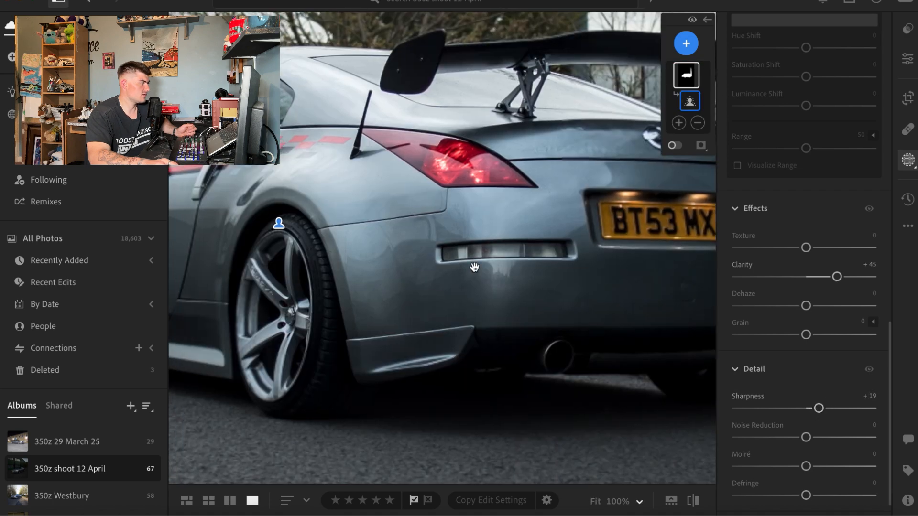
{"action": "left_click", "coordinate": [474, 267]}
{"action": "left_click", "coordinate": [433, 265]}
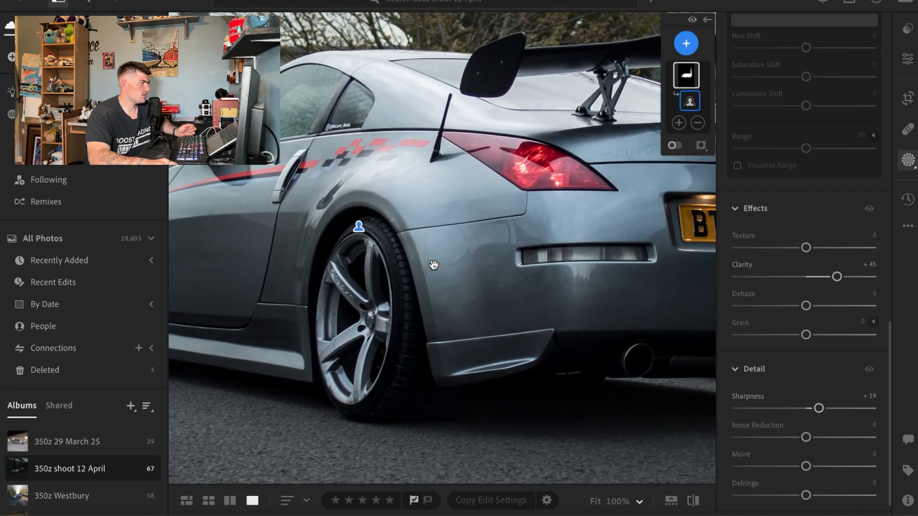
{"action": "left_click", "coordinate": [499, 248]}
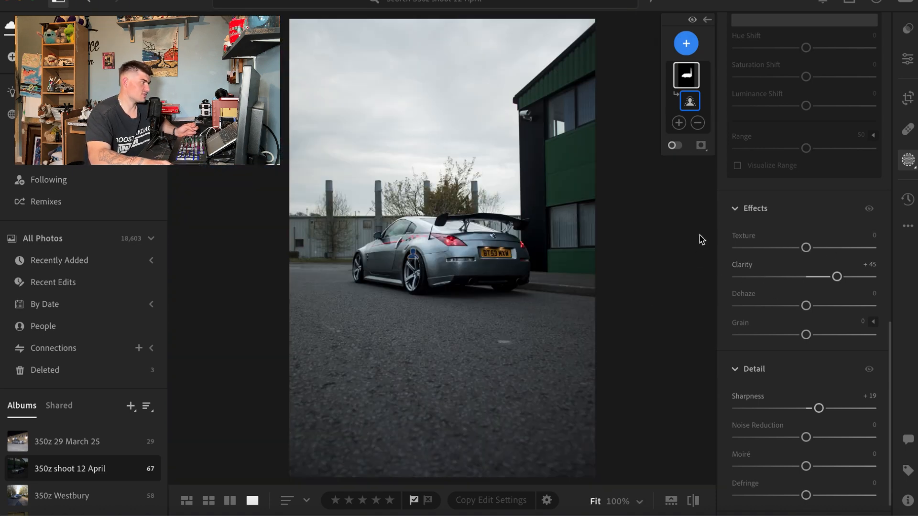
Step: Add a background mask and set its exposure to −0.36
{"action": "scroll", "coordinate": [842, 244], "scroll_direction": "up", "scroll_amount": 5}
{"action": "scroll", "coordinate": [841, 245], "scroll_direction": "up", "scroll_amount": 10}
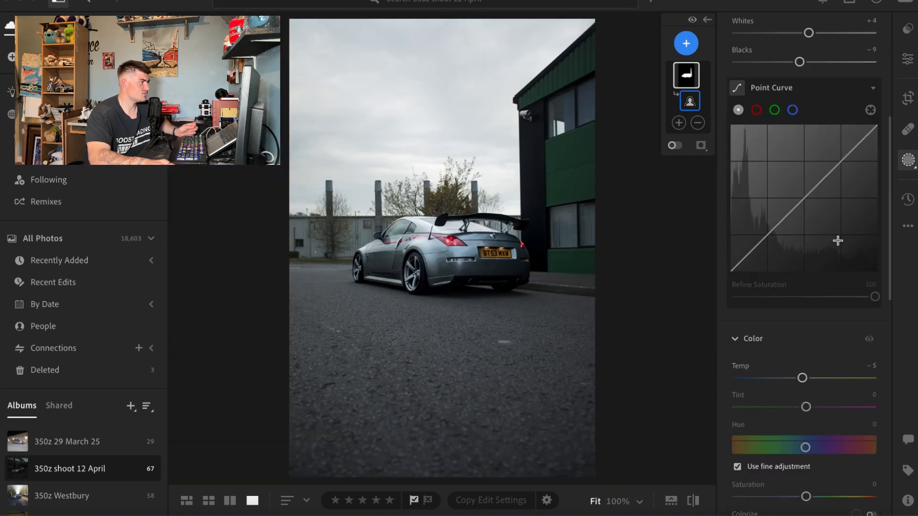
{"action": "scroll", "coordinate": [837, 244], "scroll_direction": "up", "scroll_amount": 2}
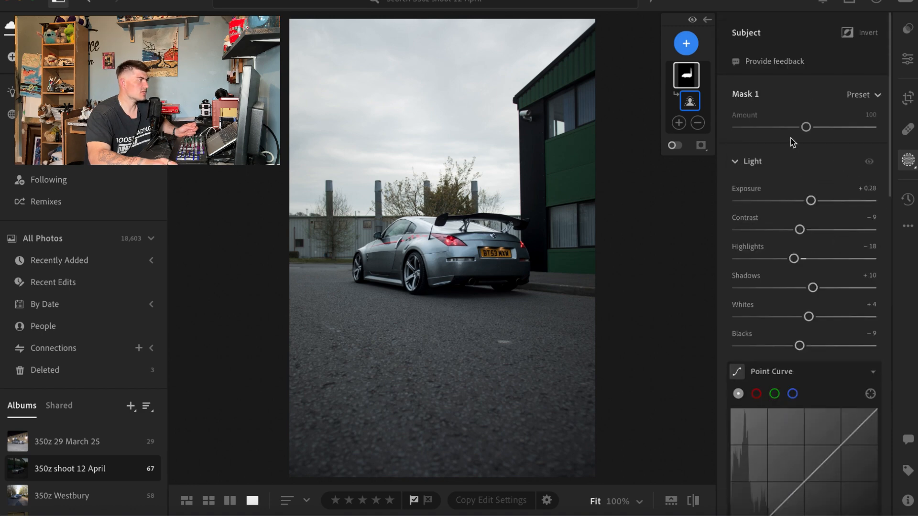
{"action": "left_click", "coordinate": [687, 45]}
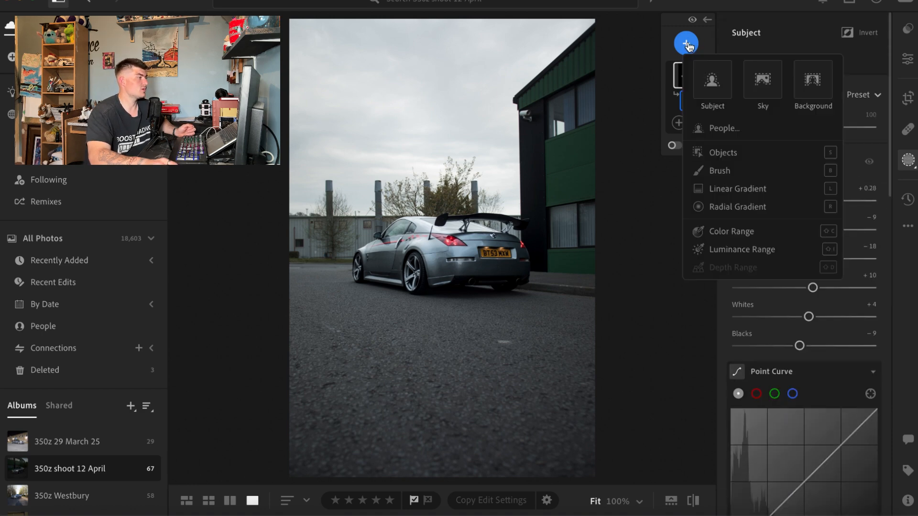
{"action": "left_click", "coordinate": [801, 91]}
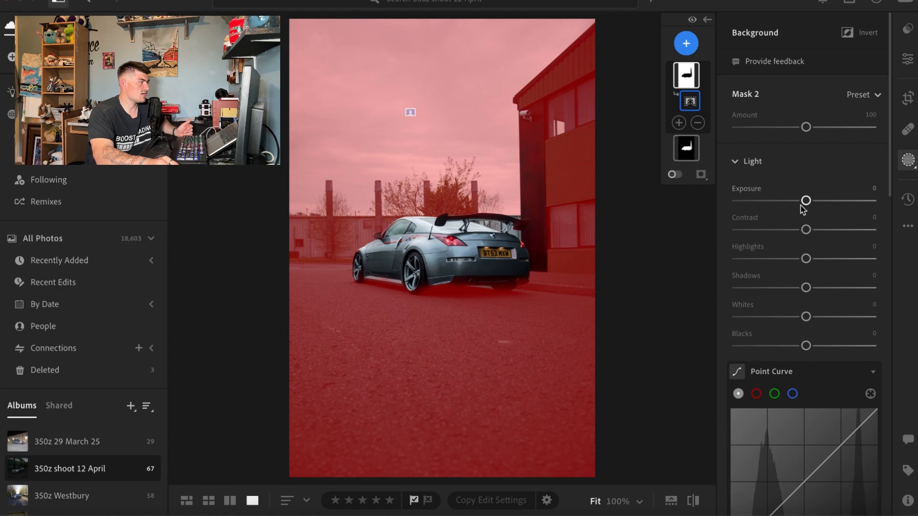
{"action": "left_click", "coordinate": [805, 201]}
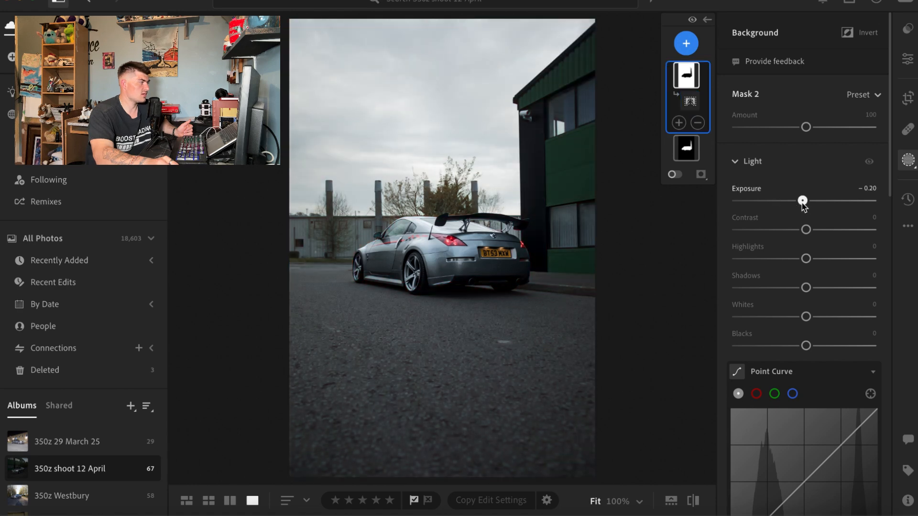
{"action": "left_click_drag", "start_coordinate": [801, 201], "coordinate": [799, 201]}
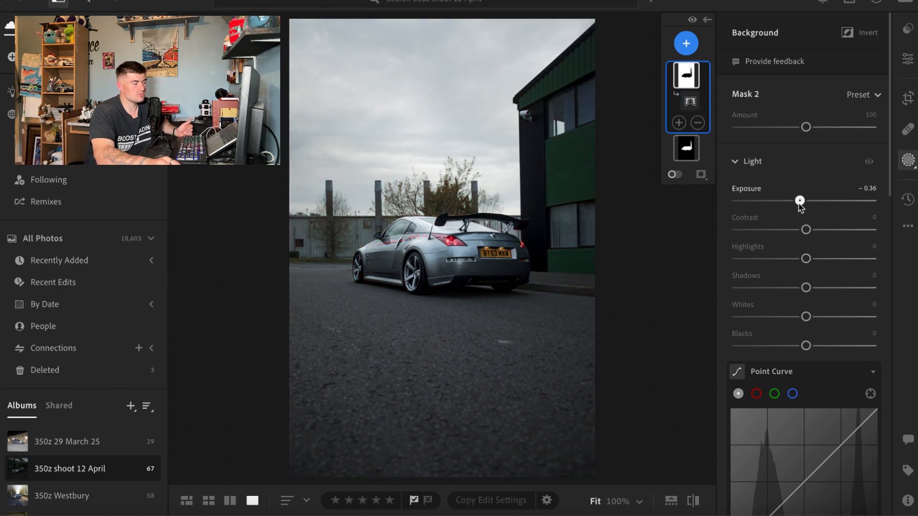
{"action": "left_click", "coordinate": [690, 101]}
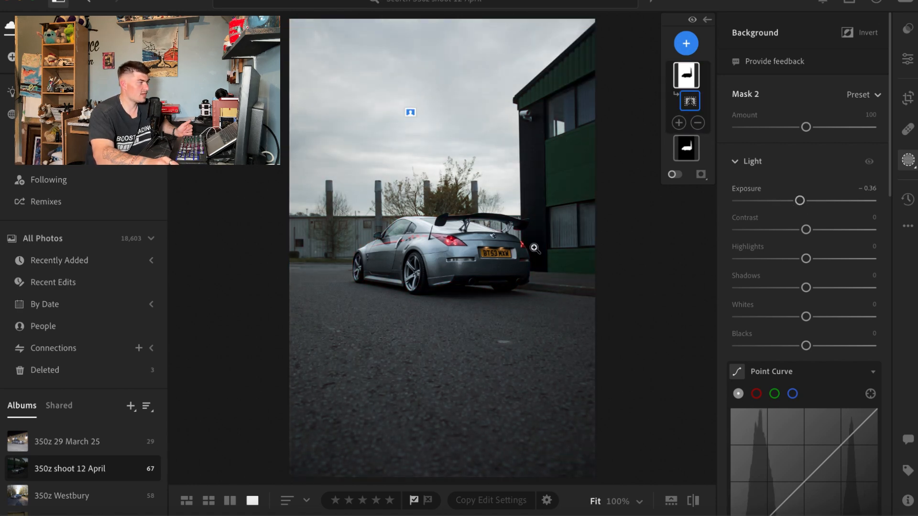
Step: Adjust the background mask's contrast and set its temperature to −5
{"action": "mouse_move", "coordinate": [805, 229]}
{"action": "left_mouse_down"}
{"action": "mouse_move", "coordinate": [796, 262]}
{"action": "mouse_move", "coordinate": [809, 270]}
{"action": "mouse_move", "coordinate": [799, 270]}
{"action": "mouse_move", "coordinate": [805, 245]}
{"action": "left_mouse_up"}
{"action": "scroll", "coordinate": [803, 273], "scroll_direction": "down", "scroll_amount": 1}
{"action": "scroll", "coordinate": [797, 276], "scroll_direction": "down", "scroll_amount": 5}
{"action": "scroll", "coordinate": [798, 276], "scroll_direction": "down", "scroll_amount": 9}
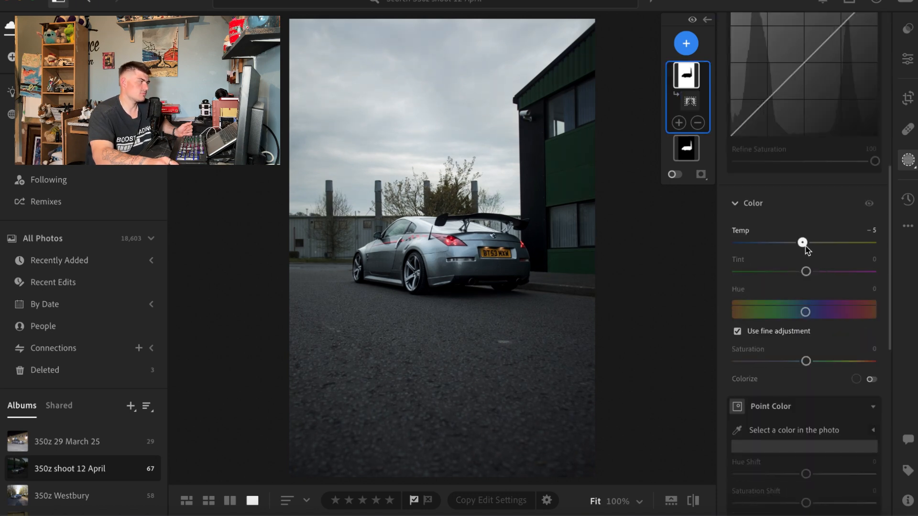
Step: Set the background mask's clarity to +5 and its texture to −13
{"action": "scroll", "coordinate": [806, 246], "scroll_direction": "down", "scroll_amount": 15}
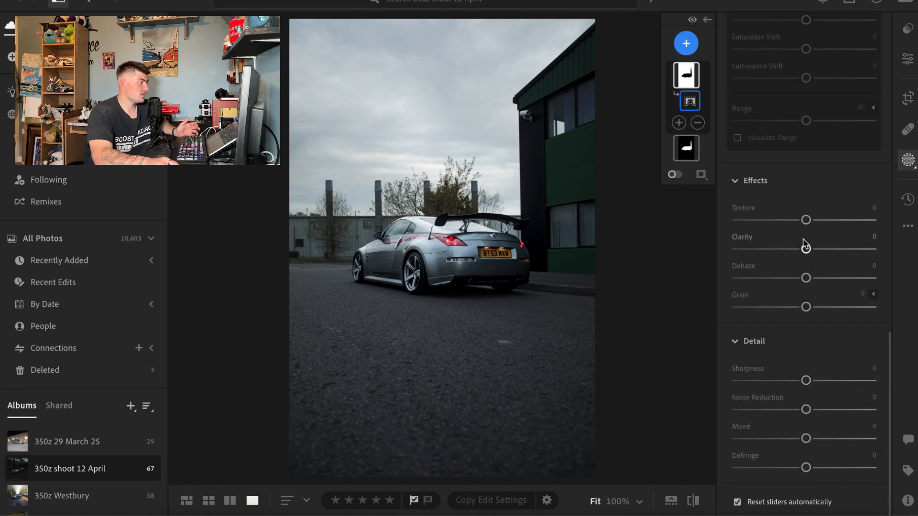
{"action": "left_click_drag", "start_coordinate": [805, 249], "coordinate": [814, 250]}
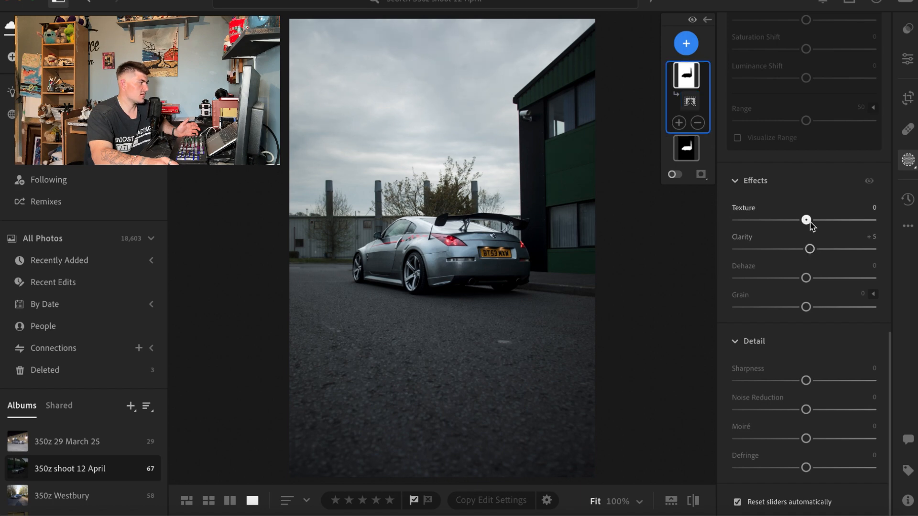
{"action": "left_click_drag", "start_coordinate": [811, 222], "coordinate": [804, 222]}
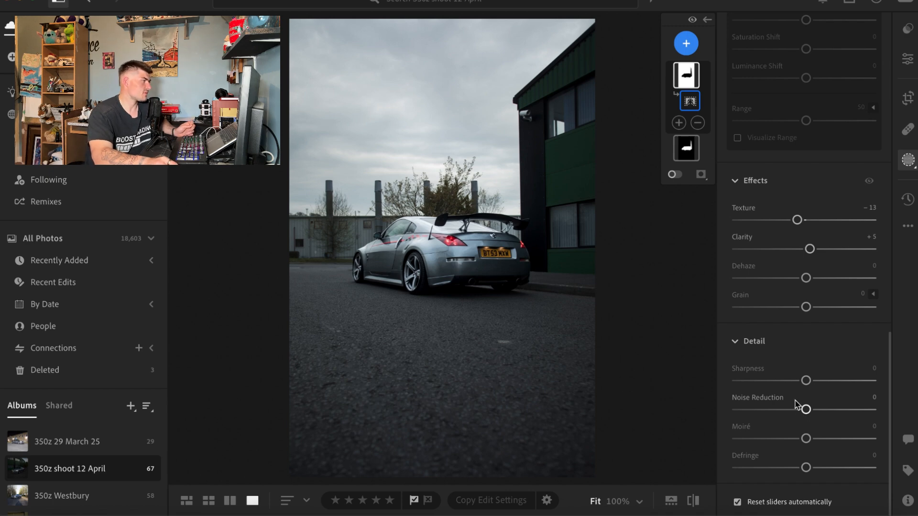
Step: Add a sky mask and set its exposure to −0.32 and contrast to +7
{"action": "left_click", "coordinate": [685, 44]}
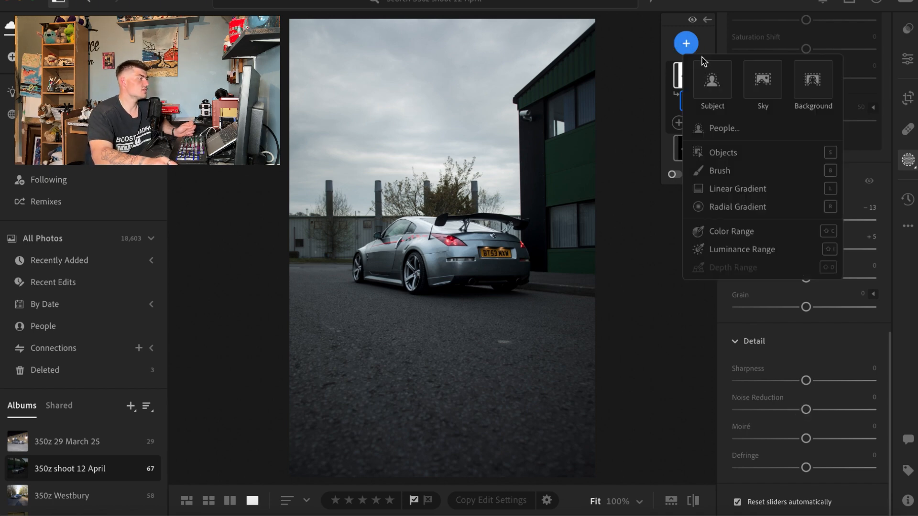
{"action": "left_click", "coordinate": [760, 81]}
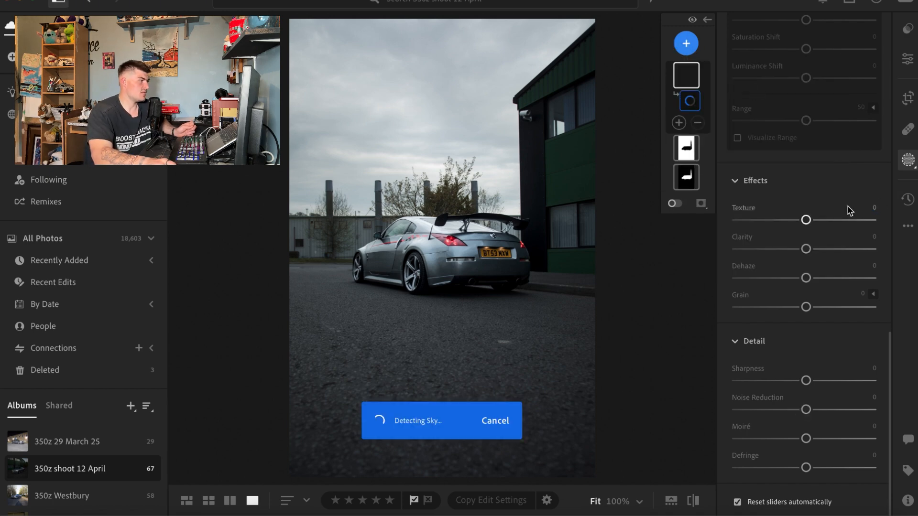
{"action": "scroll", "coordinate": [841, 258], "scroll_direction": "up", "scroll_amount": 15}
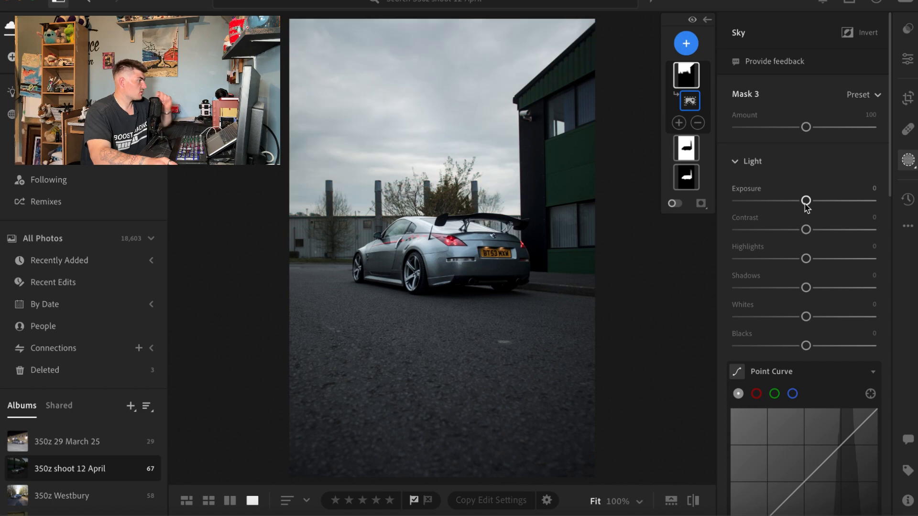
{"action": "left_click_drag", "start_coordinate": [805, 203], "coordinate": [815, 237]}
Step: Set the sky mask's shadows to −17 and its highlights to −31
{"action": "scroll", "coordinate": [810, 262], "scroll_direction": "down", "scroll_amount": 3}
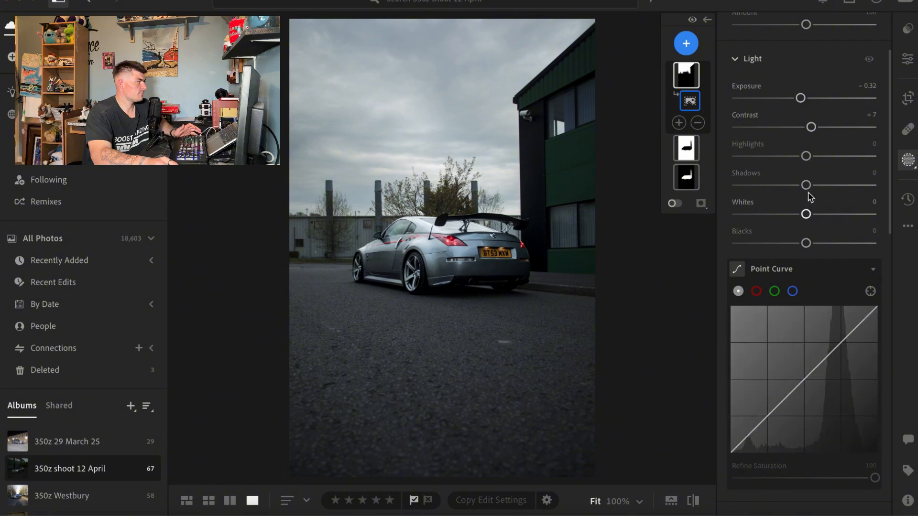
{"action": "left_click_drag", "start_coordinate": [806, 185], "coordinate": [795, 163]}
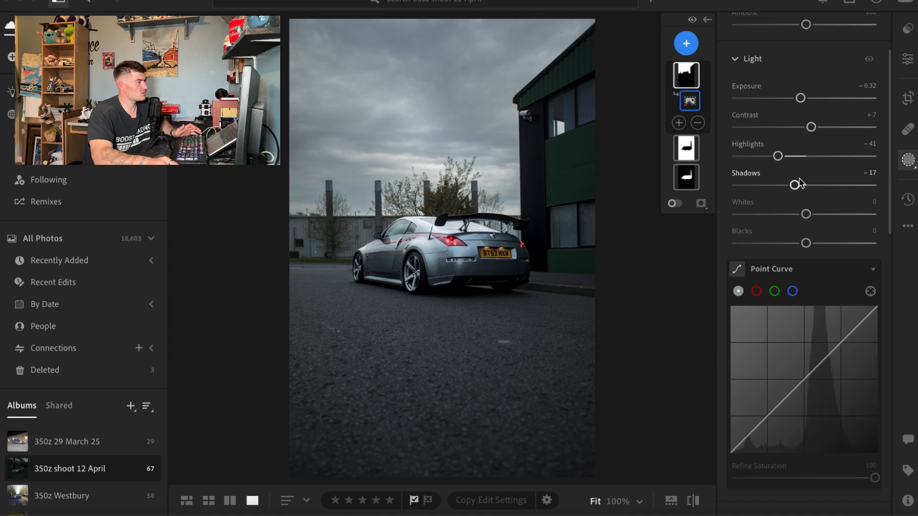
{"action": "mouse_move", "coordinate": [778, 156]}
{"action": "left_mouse_down"}
{"action": "mouse_move", "coordinate": [735, 157]}
{"action": "mouse_move", "coordinate": [874, 156]}
{"action": "mouse_move", "coordinate": [794, 158]}
{"action": "left_mouse_up"}
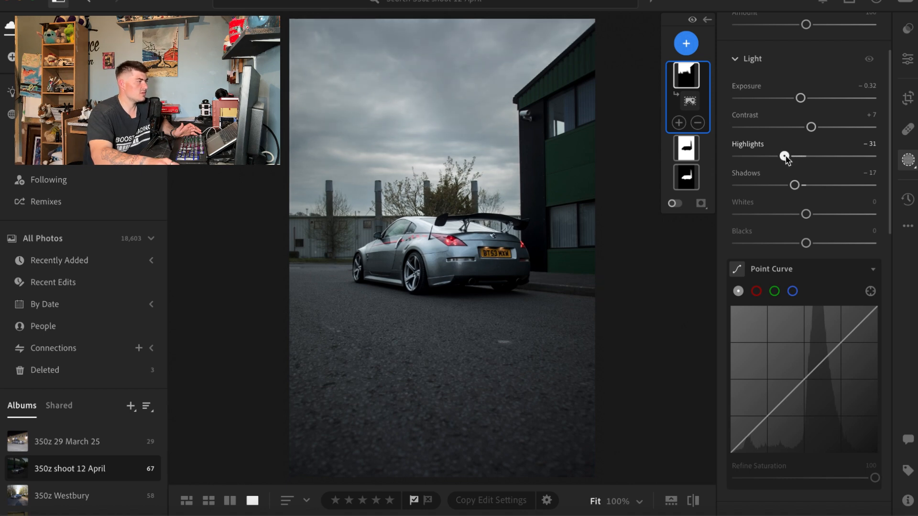
Step: Set the sky mask's temperature to −11 and its texture to −50
{"action": "scroll", "coordinate": [793, 191], "scroll_direction": "down", "scroll_amount": 7}
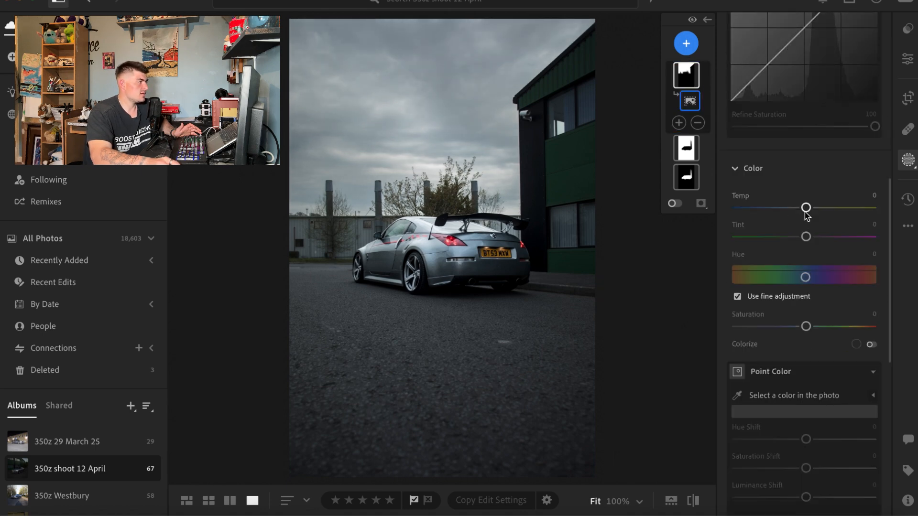
{"action": "left_click_drag", "start_coordinate": [804, 211], "coordinate": [802, 212]}
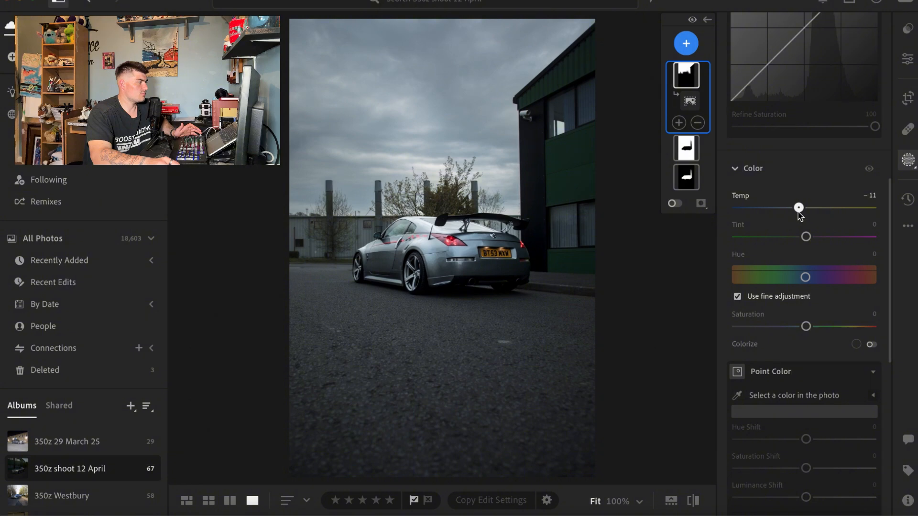
{"action": "scroll", "coordinate": [808, 249], "scroll_direction": "down", "scroll_amount": 7}
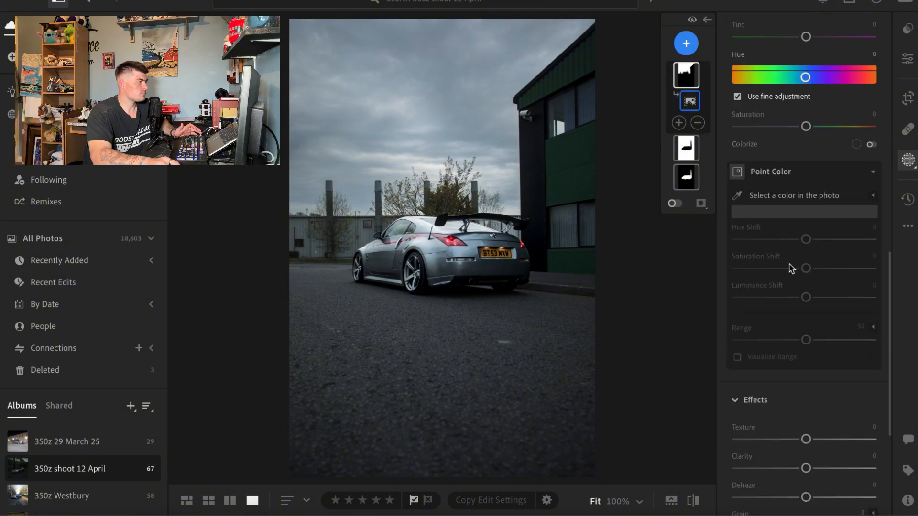
{"action": "left_click_drag", "start_coordinate": [805, 290], "coordinate": [778, 303]}
{"action": "left_click", "coordinate": [378, 130]}
{"action": "left_click", "coordinate": [471, 167]}
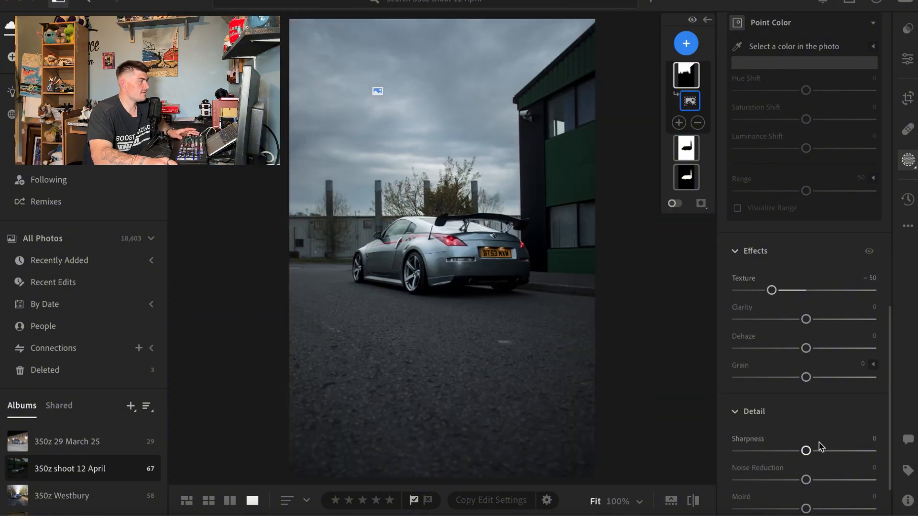
{"action": "scroll", "coordinate": [810, 411], "scroll_direction": "down", "scroll_amount": 2}
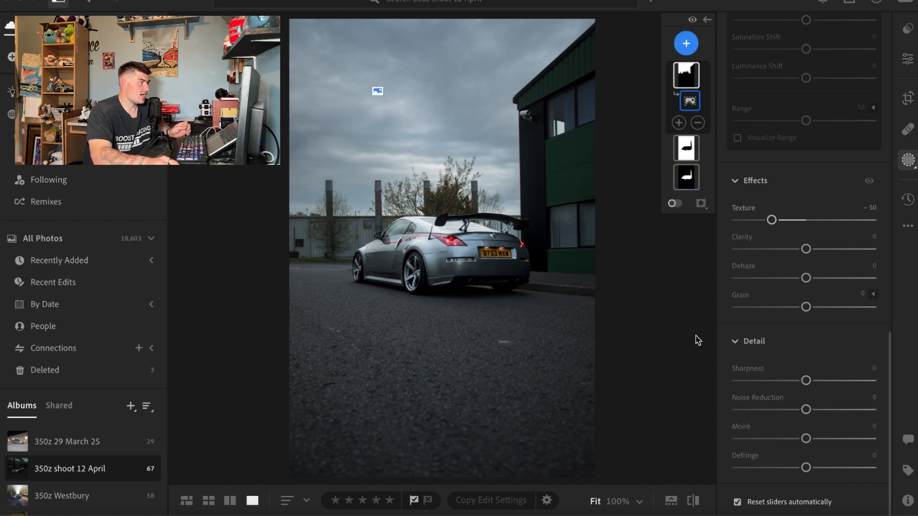
Step: Add an elliptical radial gradient mask around the car, try an exposure of −0.04 and undo that exposure change
{"action": "left_click", "coordinate": [686, 44]}
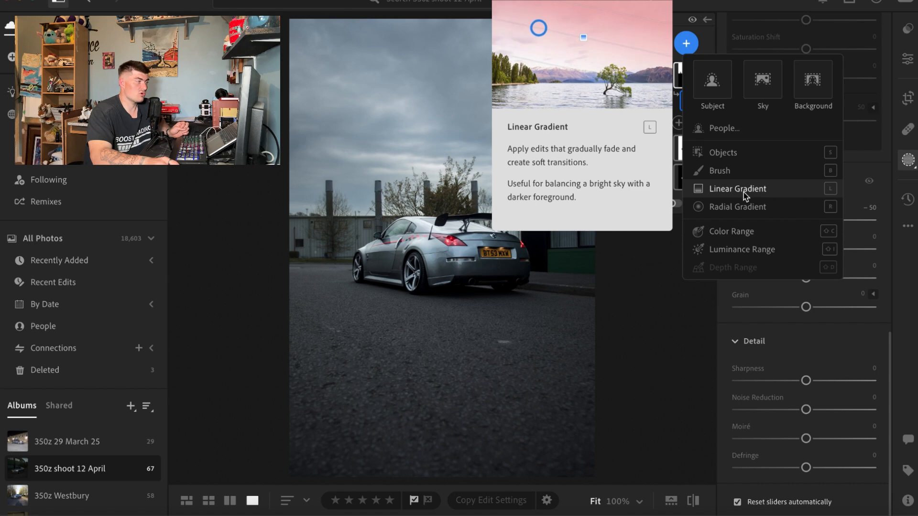
{"action": "left_click", "coordinate": [748, 207]}
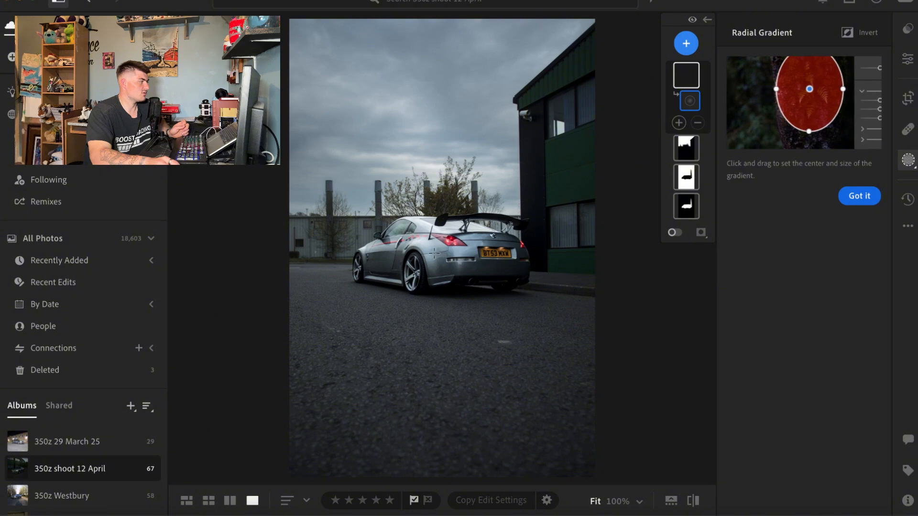
{"action": "left_click_drag", "start_coordinate": [438, 253], "coordinate": [545, 312]}
{"action": "left_click_drag", "start_coordinate": [501, 276], "coordinate": [515, 278]}
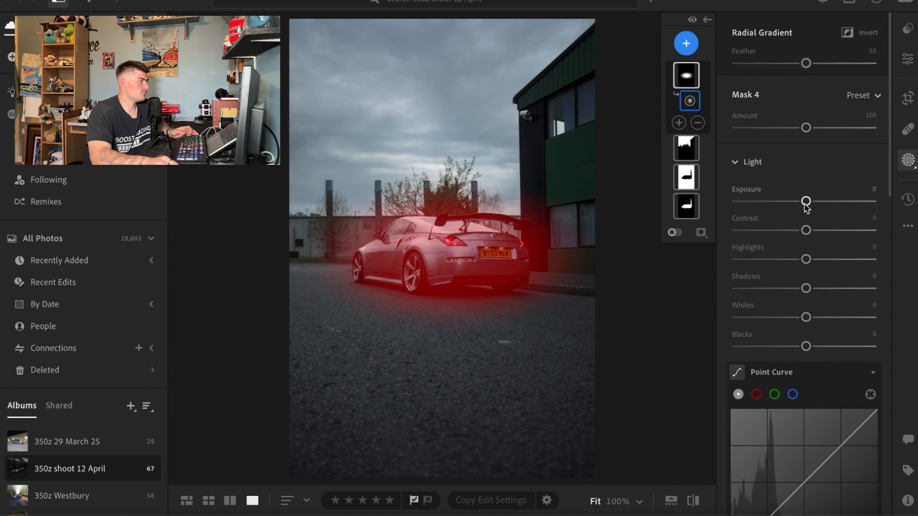
{"action": "mouse_move", "coordinate": [805, 202]}
{"action": "left_mouse_down"}
{"action": "mouse_move", "coordinate": [798, 202]}
{"action": "mouse_move", "coordinate": [813, 203]}
{"action": "mouse_move", "coordinate": [803, 205]}
{"action": "left_mouse_up"}
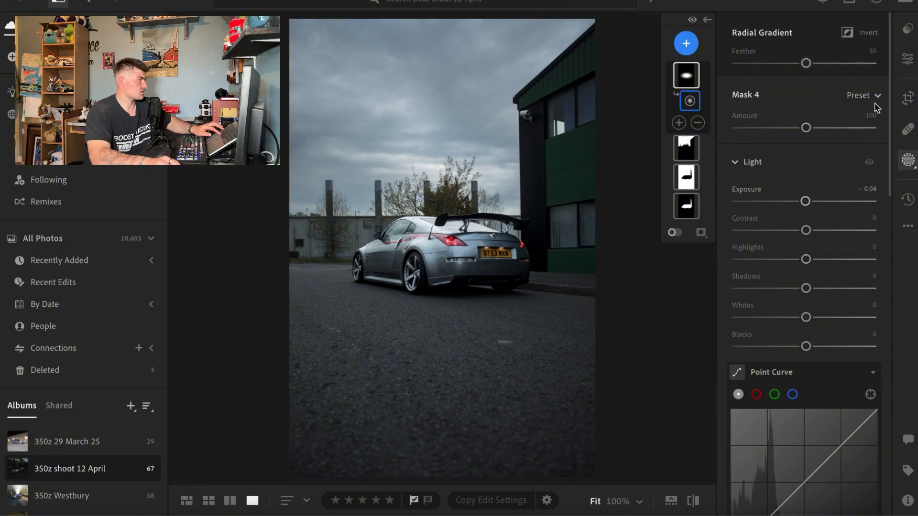
{"action": "key", "text": "super+z"}
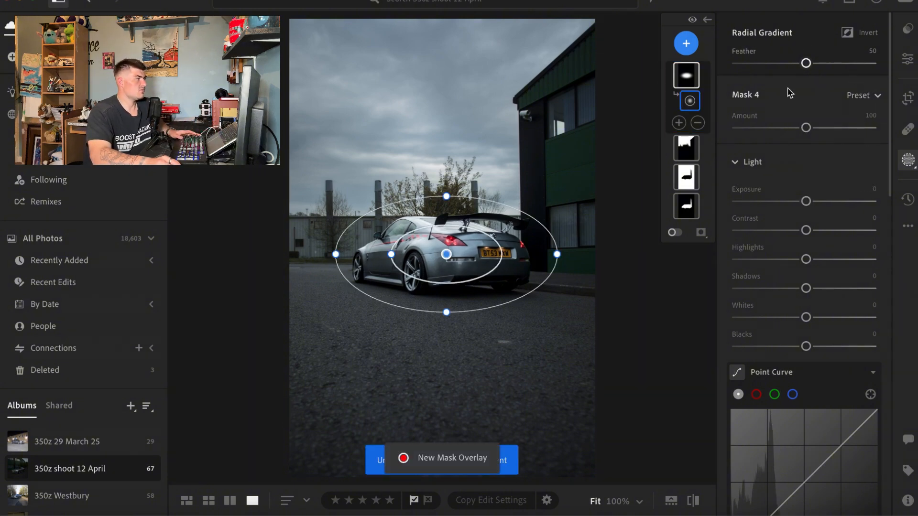
Step: Invert the radial gradient mask and try darkening the car's surroundings to an exposure of −1.48, then return it to −0.04
{"action": "left_click", "coordinate": [867, 37]}
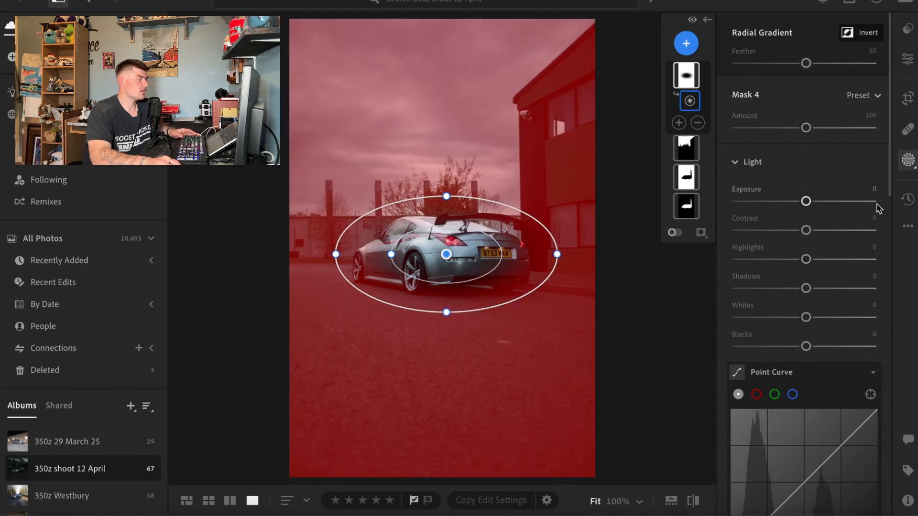
{"action": "left_click_drag", "start_coordinate": [806, 202], "coordinate": [805, 202]}
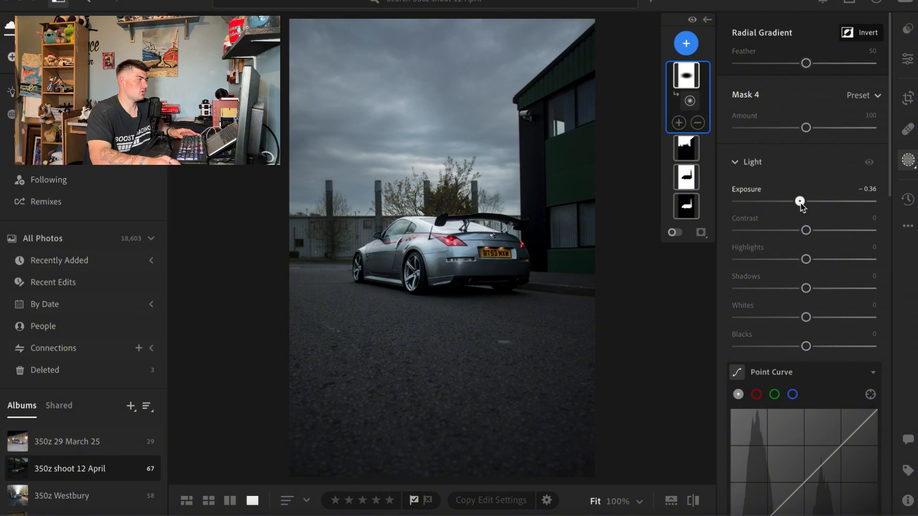
{"action": "left_click_drag", "start_coordinate": [804, 203], "coordinate": [783, 206]}
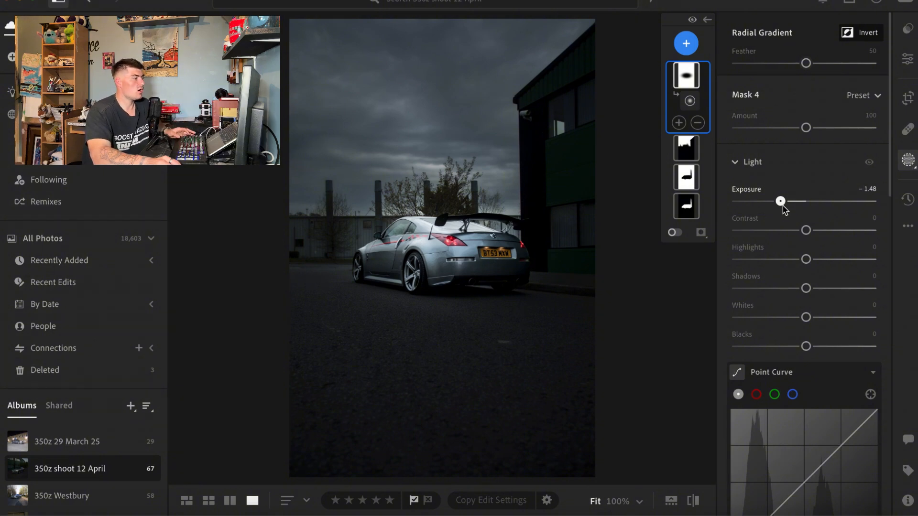
{"action": "left_click_drag", "start_coordinate": [783, 208], "coordinate": [806, 207]}
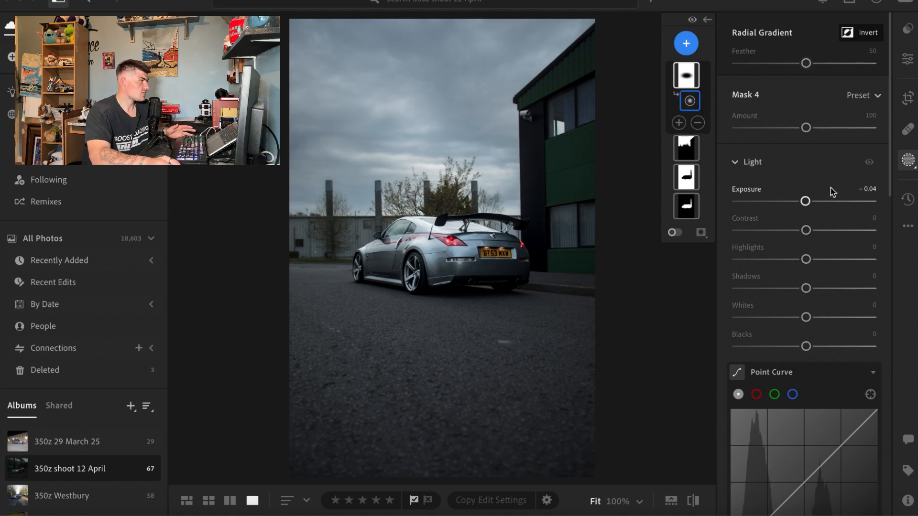
Step: Delete the radial gradient mask around the car
{"action": "left_click", "coordinate": [698, 124]}
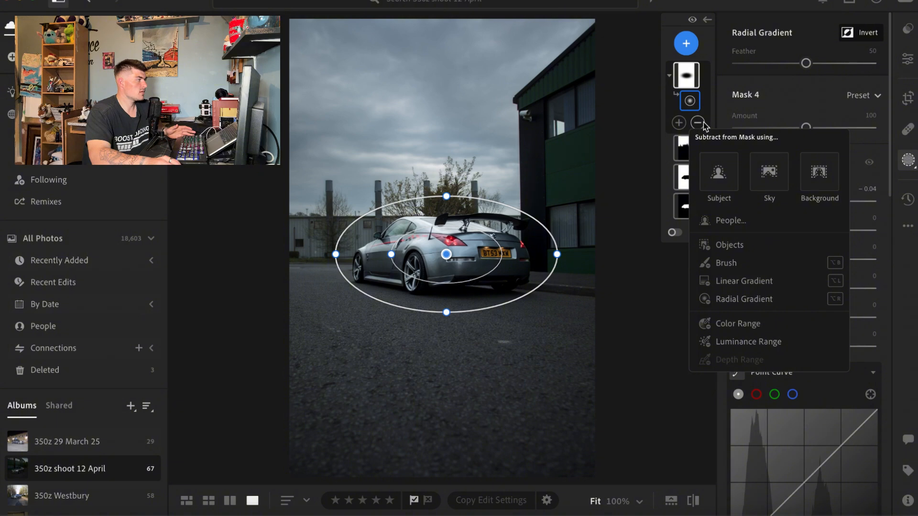
{"action": "left_click", "coordinate": [699, 125]}
{"action": "left_click", "coordinate": [689, 80]}
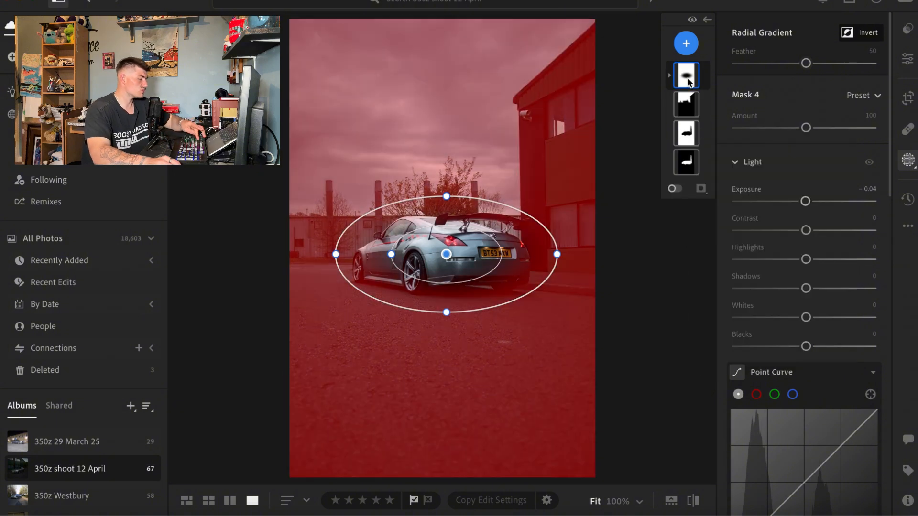
{"action": "left_click", "coordinate": [689, 80]}
{"action": "left_click", "coordinate": [688, 80]}
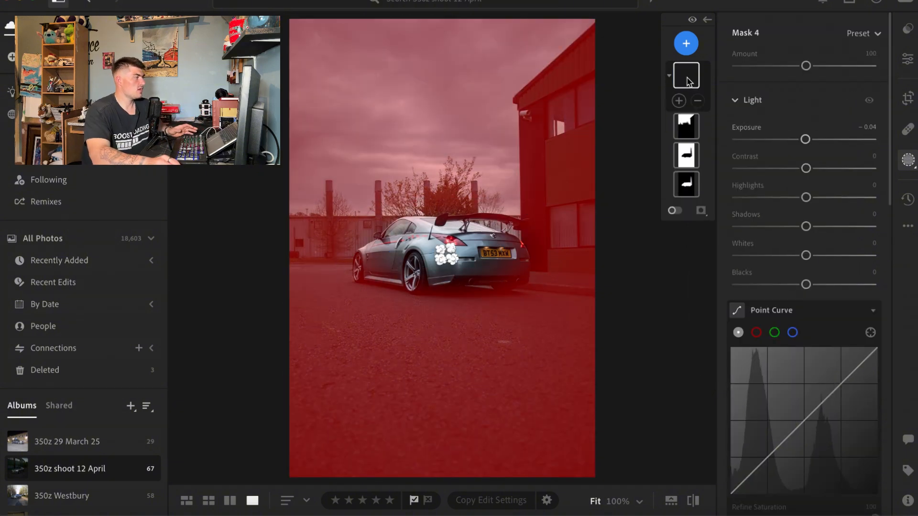
Step: Add a linear gradient mask rising from the photo's bottom edge to the car and set its exposure to −1.96
{"action": "left_click", "coordinate": [685, 44]}
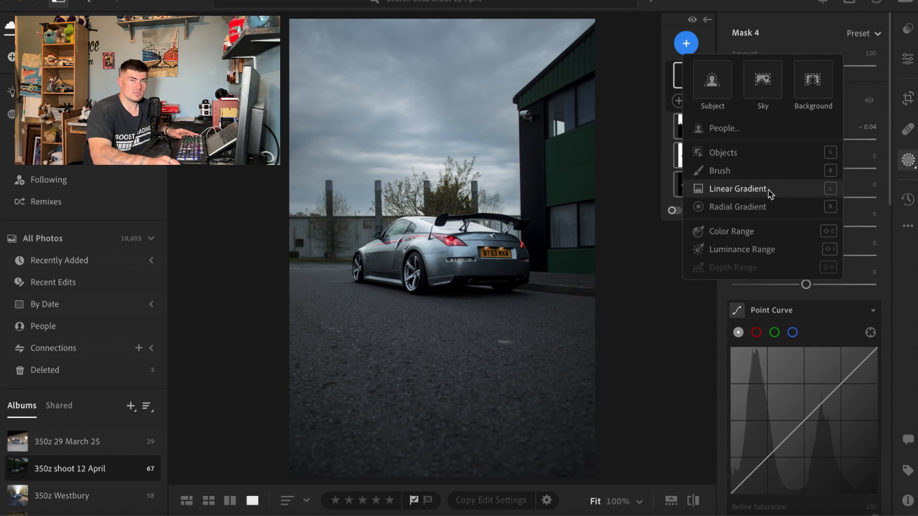
{"action": "left_click", "coordinate": [767, 187]}
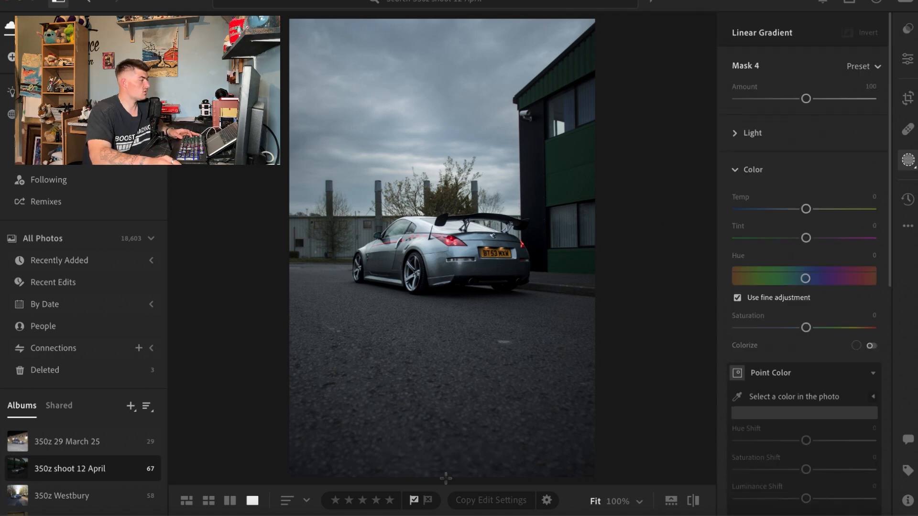
{"action": "left_click_drag", "start_coordinate": [447, 480], "coordinate": [445, 238]}
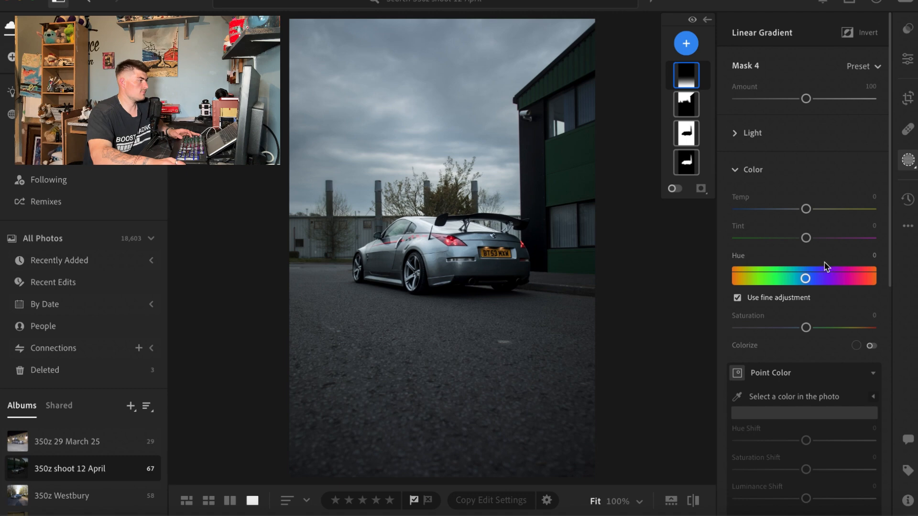
{"action": "left_click", "coordinate": [736, 135]}
{"action": "scroll", "coordinate": [765, 143], "scroll_direction": "down", "scroll_amount": 2}
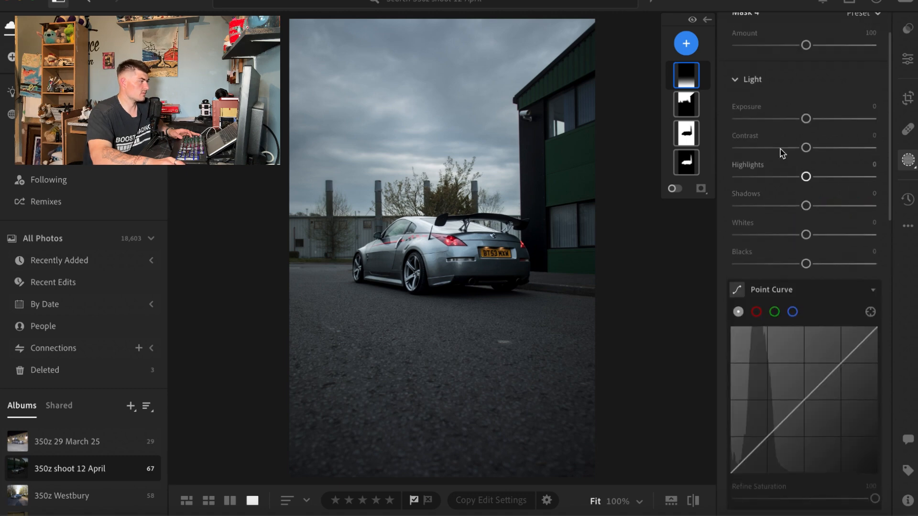
{"action": "scroll", "coordinate": [804, 134], "scroll_direction": "up", "scroll_amount": 1}
{"action": "left_click_drag", "start_coordinate": [803, 136], "coordinate": [776, 139]}
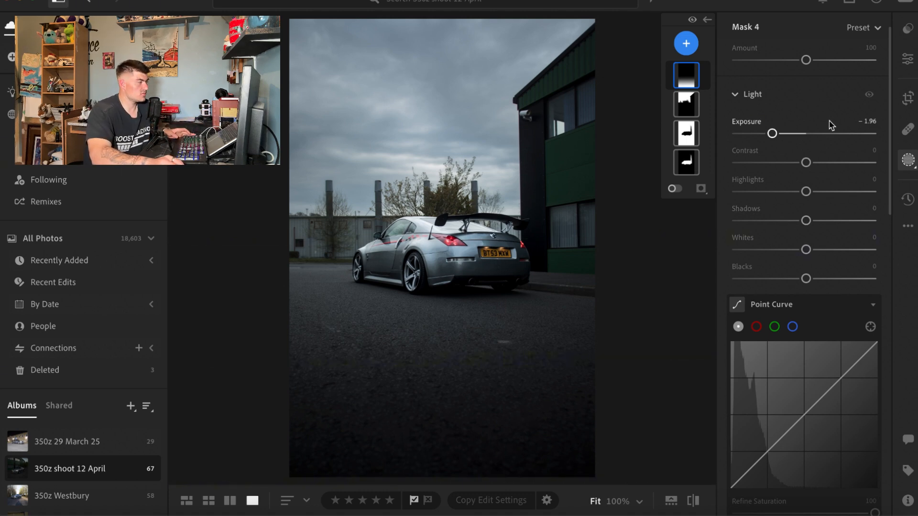
Step: Add a second linear gradient mask running diagonally from the photo's upper-left sky down towards the car
{"action": "left_click", "coordinate": [686, 43]}
{"action": "left_click", "coordinate": [765, 188]}
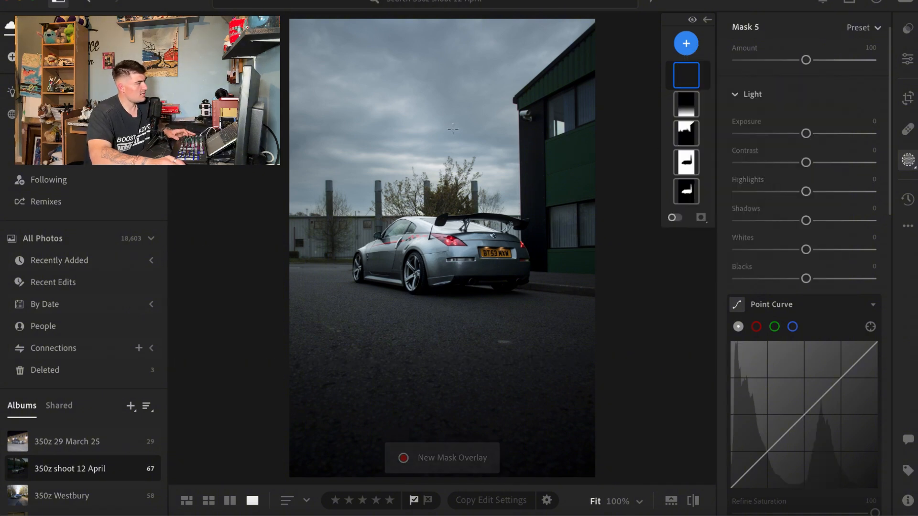
{"action": "left_click_drag", "start_coordinate": [319, 35], "coordinate": [338, 87]}
{"action": "left_click_drag", "start_coordinate": [397, 143], "coordinate": [447, 286]}
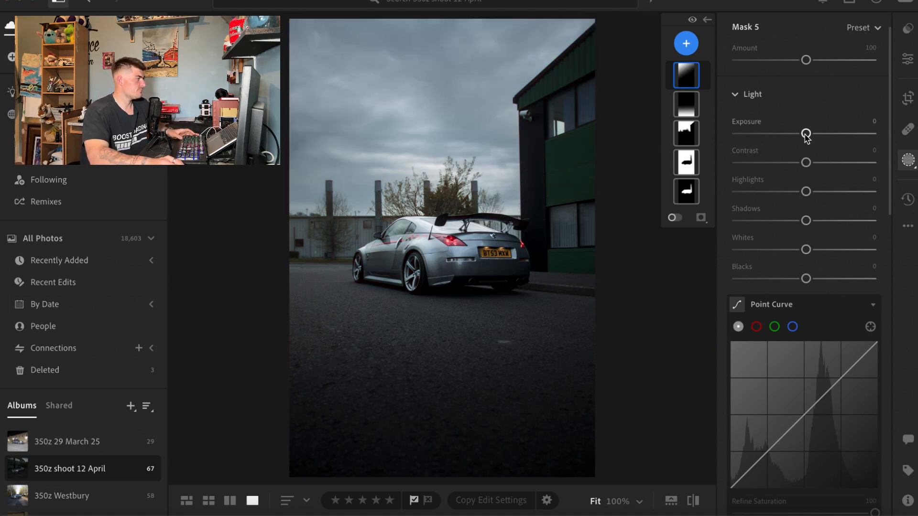
Step: Set the diagonal gradient mask's exposure to +0.64, contrast to +78 and highlights to −26, and raise its whites
{"action": "left_click_drag", "start_coordinate": [807, 133], "coordinate": [859, 162]}
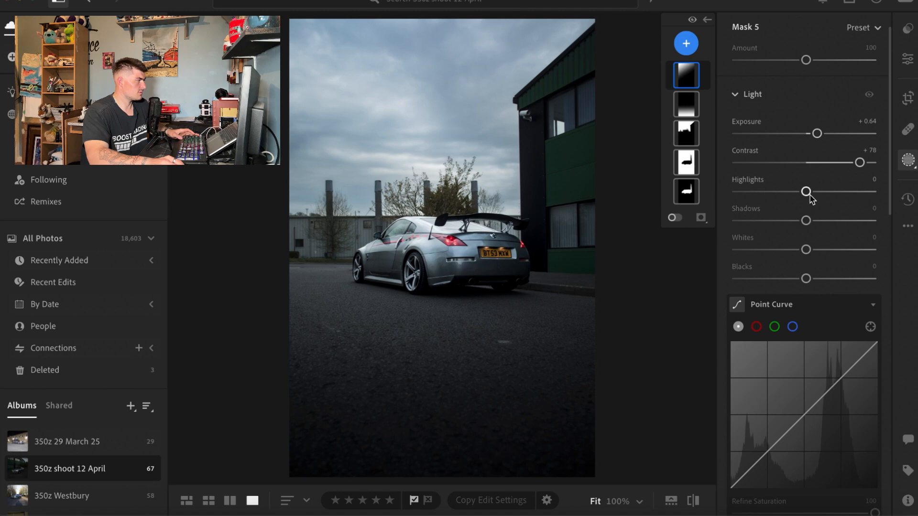
{"action": "left_click_drag", "start_coordinate": [809, 195], "coordinate": [791, 195]}
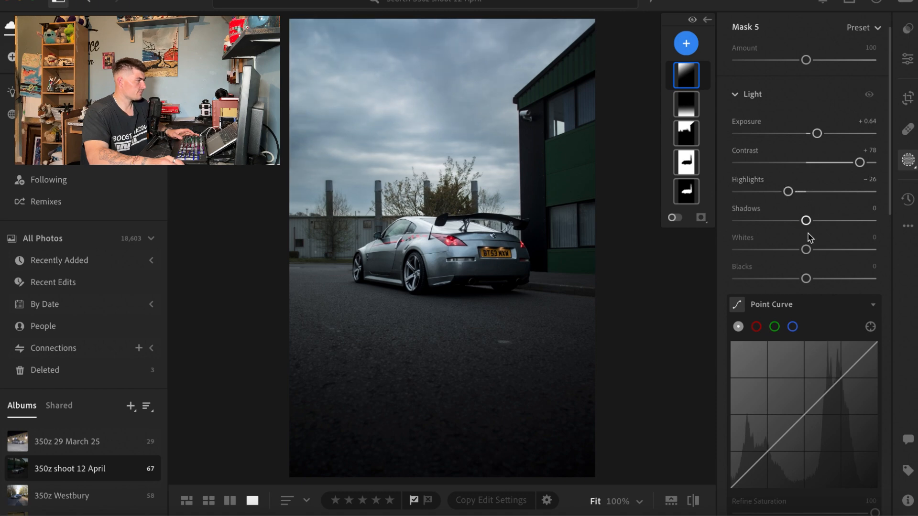
{"action": "left_click_drag", "start_coordinate": [808, 251], "coordinate": [830, 252]}
Step: Set the diagonal gradient mask's clarity to +9 and dehaze to +25, and shift the gradient slightly over the sky
{"action": "scroll", "coordinate": [803, 262], "scroll_direction": "down", "scroll_amount": 1}
{"action": "scroll", "coordinate": [802, 261], "scroll_direction": "down", "scroll_amount": 10}
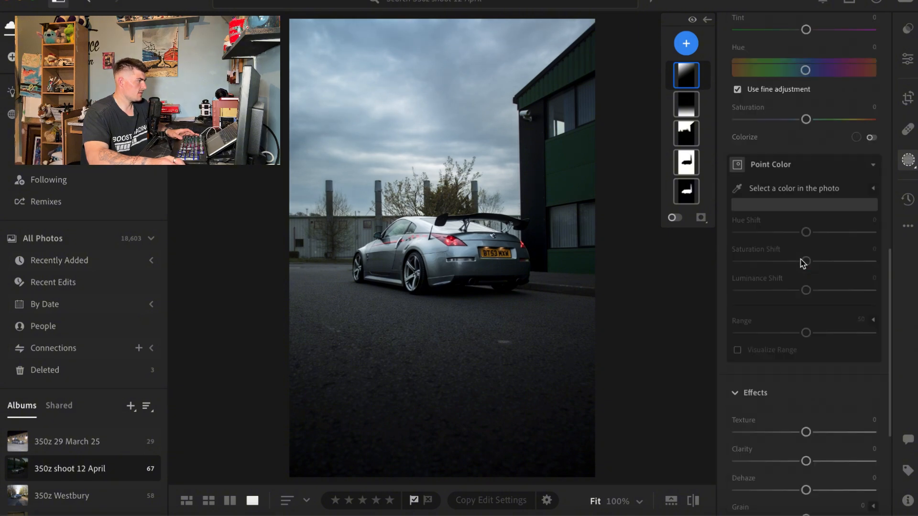
{"action": "left_click", "coordinate": [806, 259]}
{"action": "left_click_drag", "start_coordinate": [815, 269], "coordinate": [818, 289]}
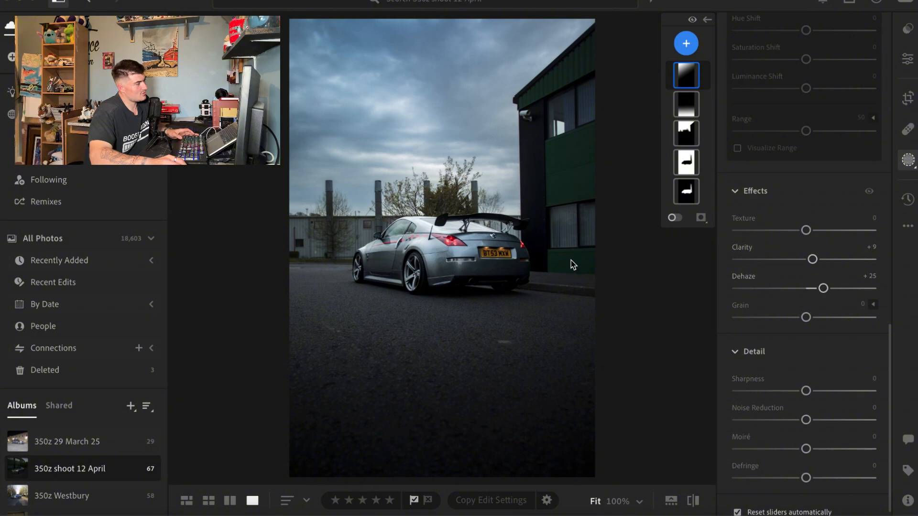
{"action": "mouse_move", "coordinate": [403, 236]}
{"action": "left_click_drag", "start_coordinate": [365, 160], "coordinate": [377, 169]}
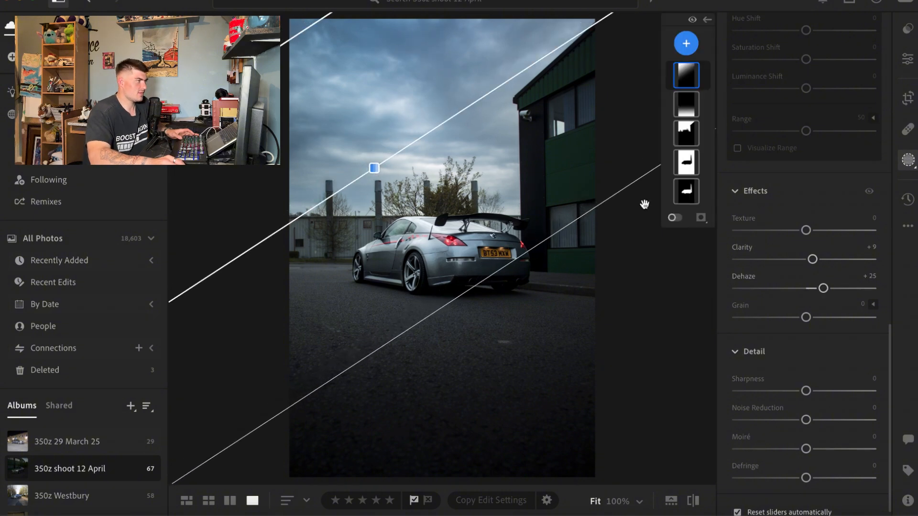
Step: Compare the edited photo with the unedited original and inspect the ground, building and background around the car
{"action": "left_click", "coordinate": [906, 60]}
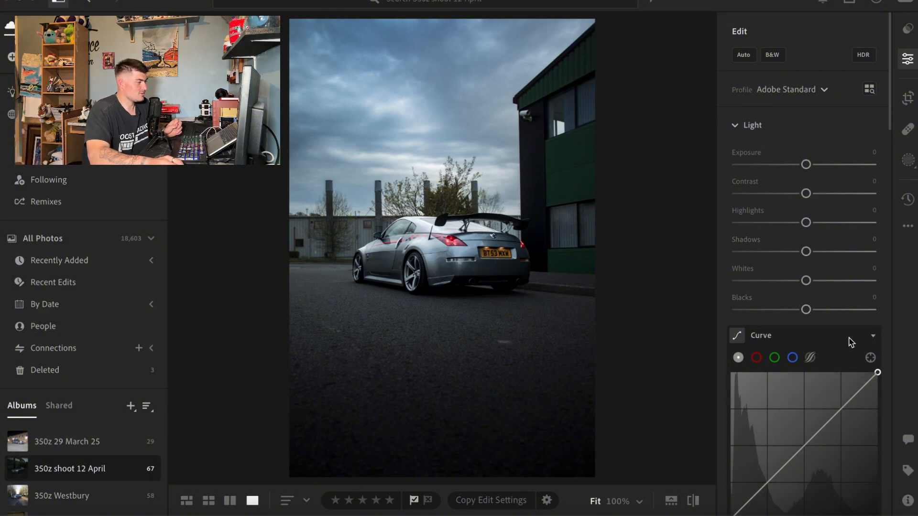
{"action": "left_click", "coordinate": [694, 501]}
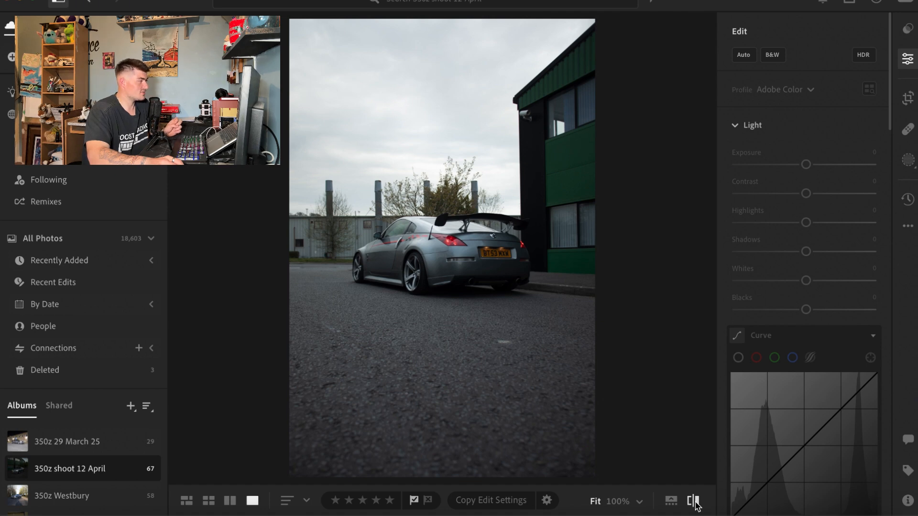
{"action": "left_click", "coordinate": [694, 502]}
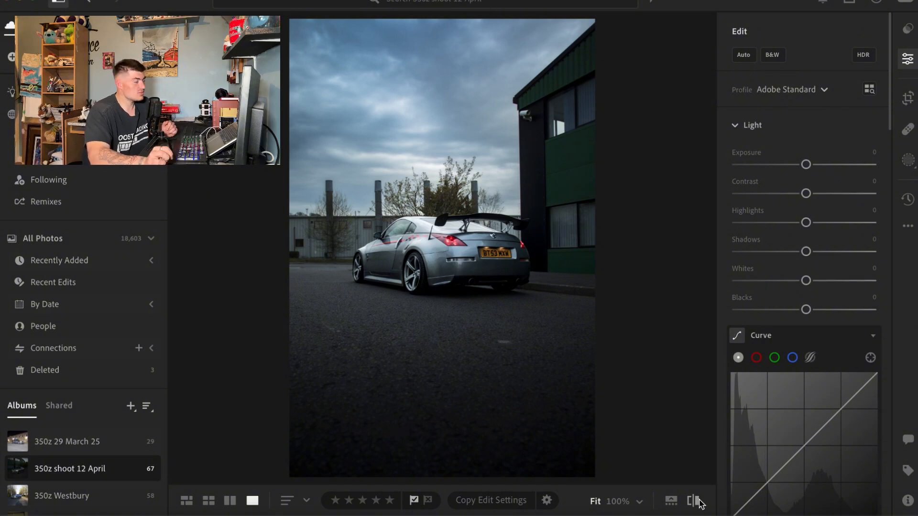
{"action": "left_click", "coordinate": [531, 340]}
{"action": "left_click", "coordinate": [539, 324]}
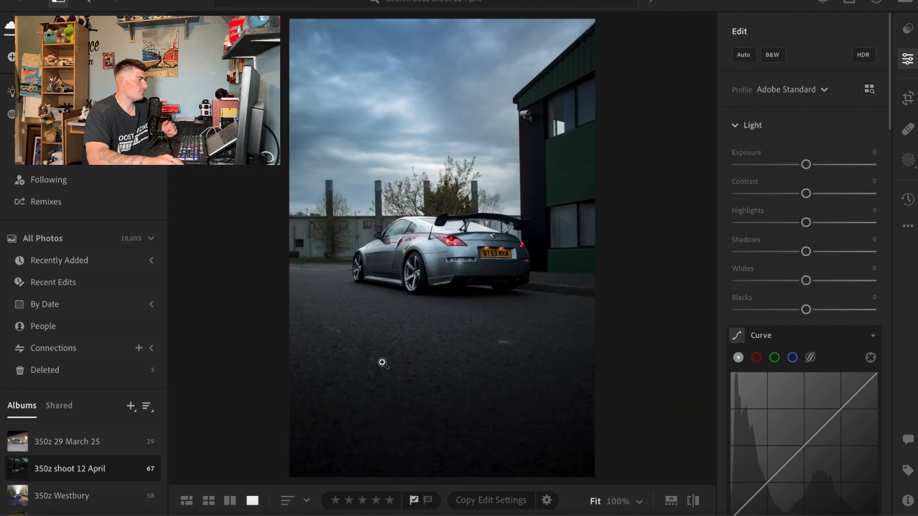
{"action": "left_click", "coordinate": [524, 117]}
{"action": "left_click", "coordinate": [525, 118]}
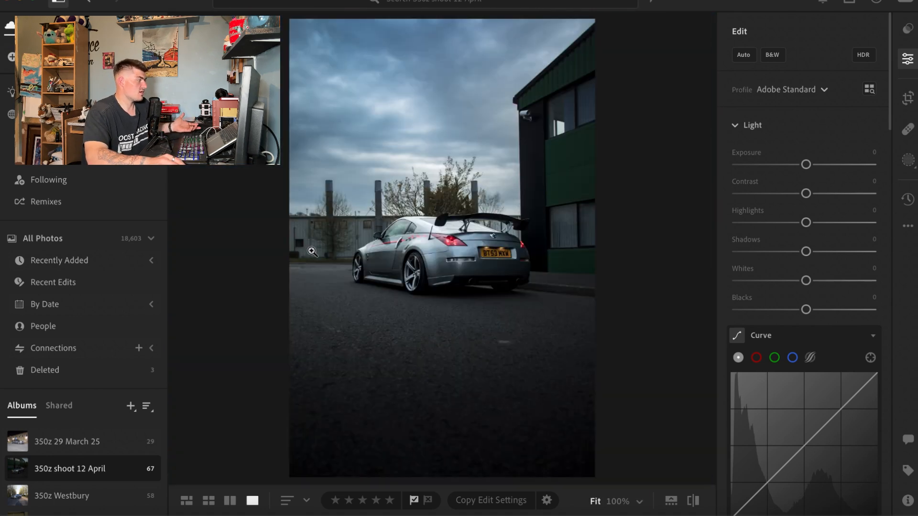
{"action": "left_click", "coordinate": [316, 246]}
{"action": "left_click", "coordinate": [340, 237]}
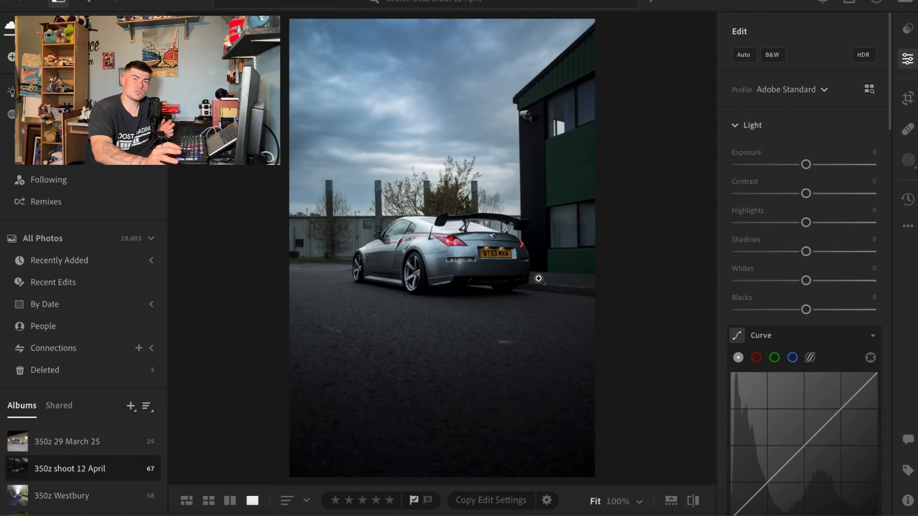